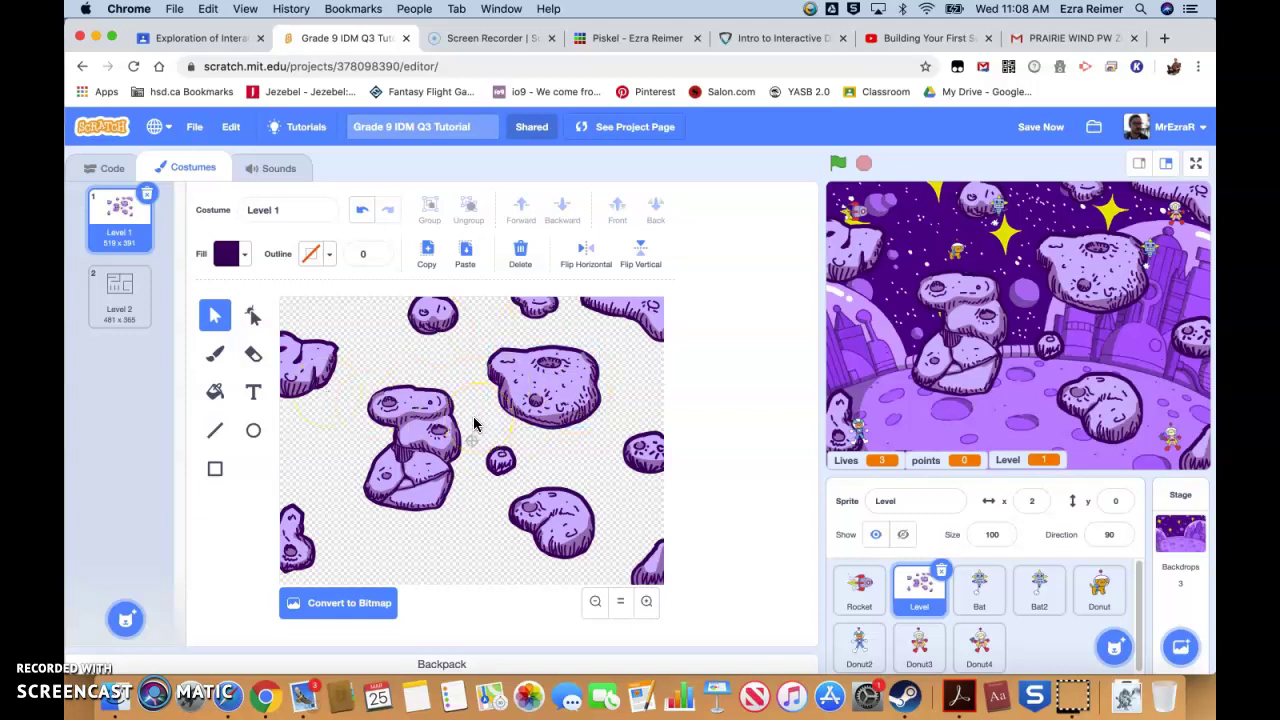
- Examine the separate vector shapes that make up the stacked asteroid in the Level 1 costume
{"action": "left_click", "coordinate": [646, 601]}
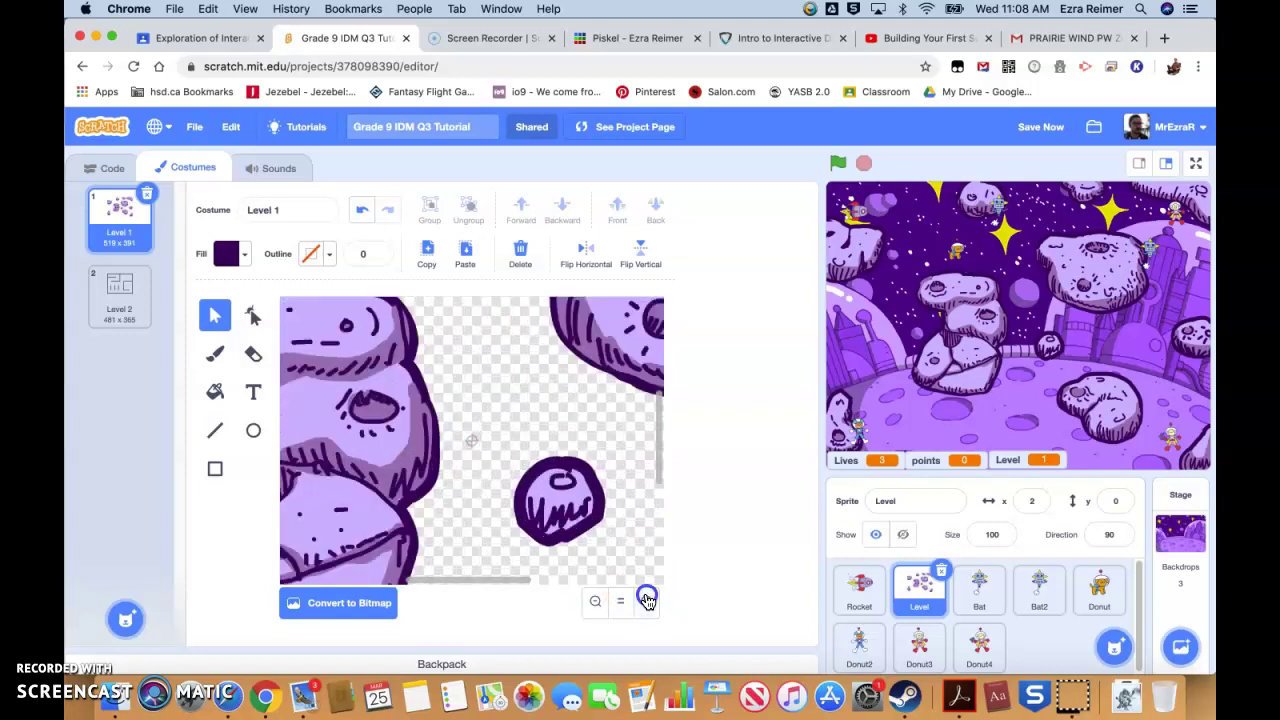
{"action": "left_click", "coordinate": [471, 443]}
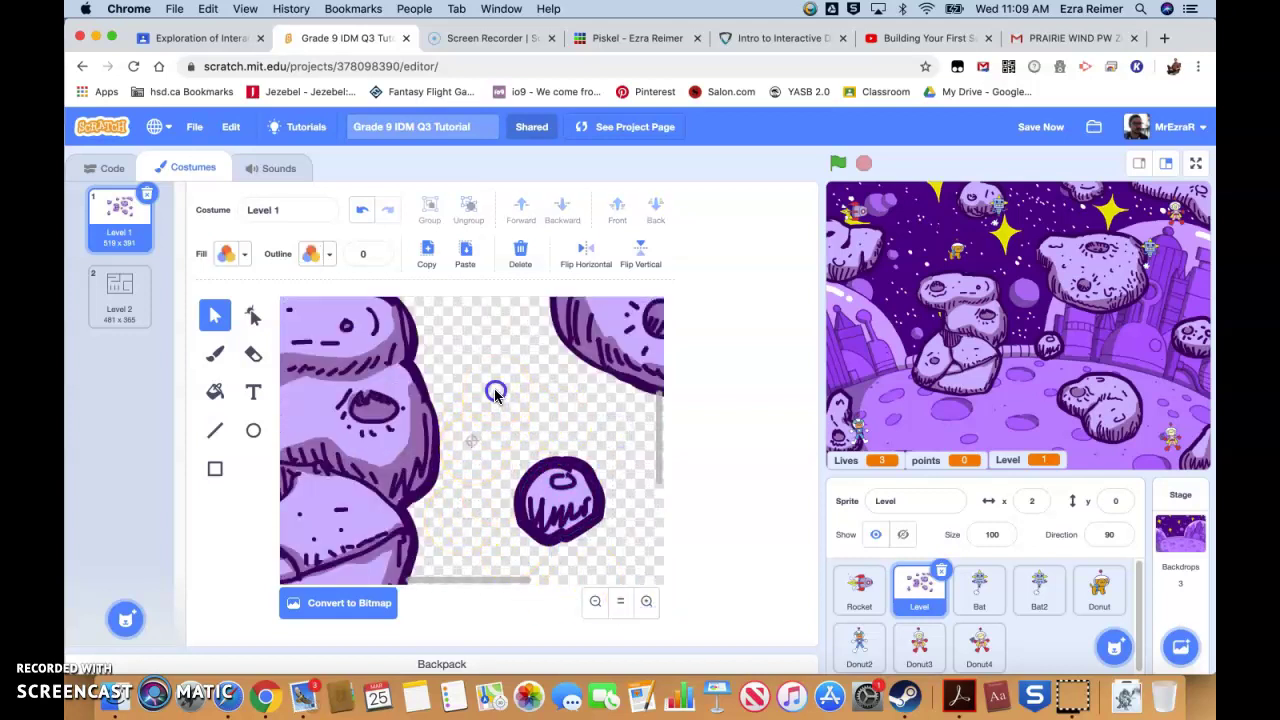
{"action": "left_click_drag", "start_coordinate": [490, 589], "coordinate": [415, 589]}
{"action": "left_click", "coordinate": [455, 474]}
{"action": "left_click", "coordinate": [460, 425]}
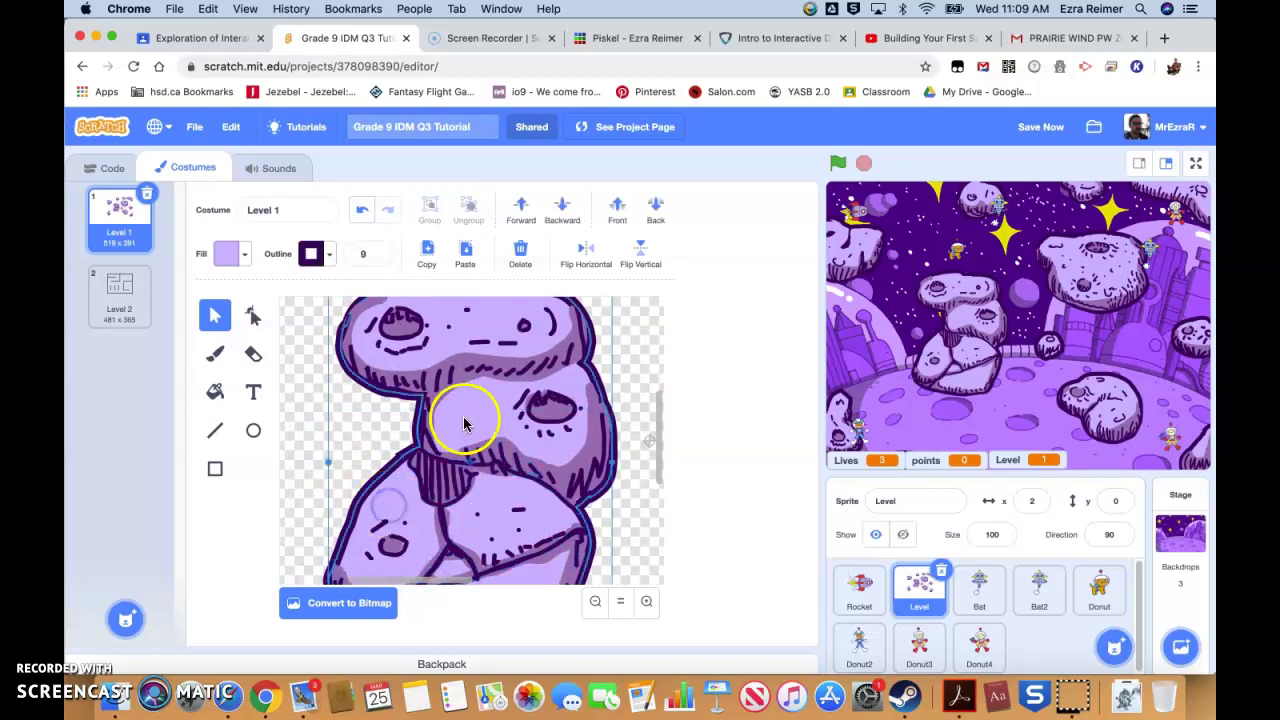
{"action": "left_click", "coordinate": [437, 376]}
{"action": "left_click", "coordinate": [226, 316]}
{"action": "left_click_drag", "start_coordinate": [438, 395], "coordinate": [355, 437]}
{"action": "scroll", "coordinate": [597, 530], "scroll_direction": "down", "scroll_amount": 3}
{"action": "left_click", "coordinate": [596, 603]}
{"action": "left_click", "coordinate": [596, 602]}
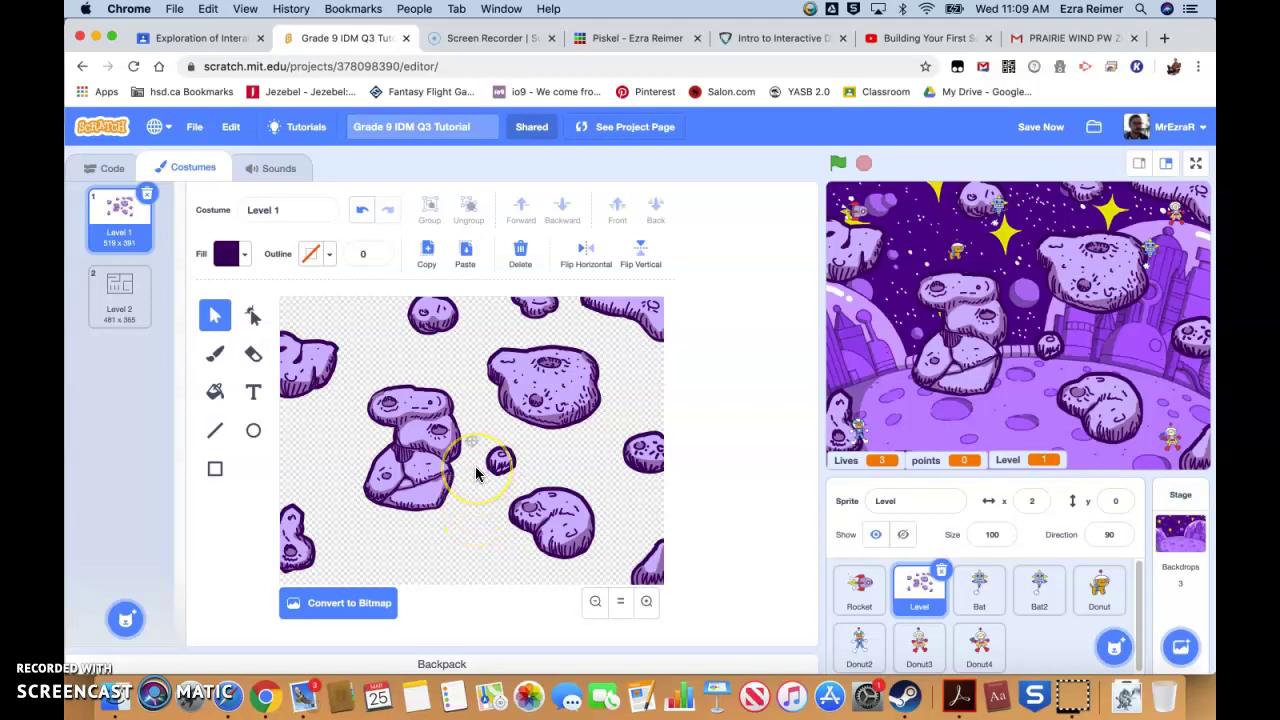
- Compare selecting the whole asteroid stack with selecting only its individual shading, fill and outline shapes
{"action": "left_click", "coordinate": [290, 366]}
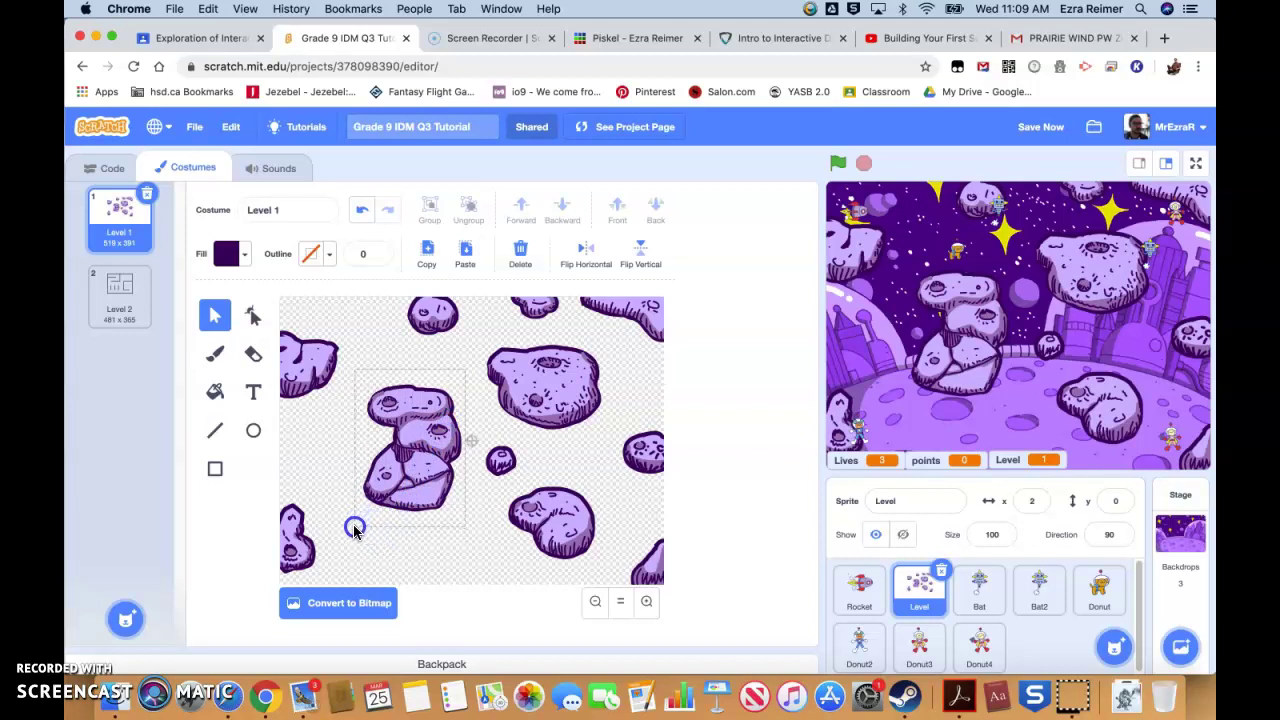
{"action": "left_click_drag", "start_coordinate": [355, 530], "coordinate": [352, 533]}
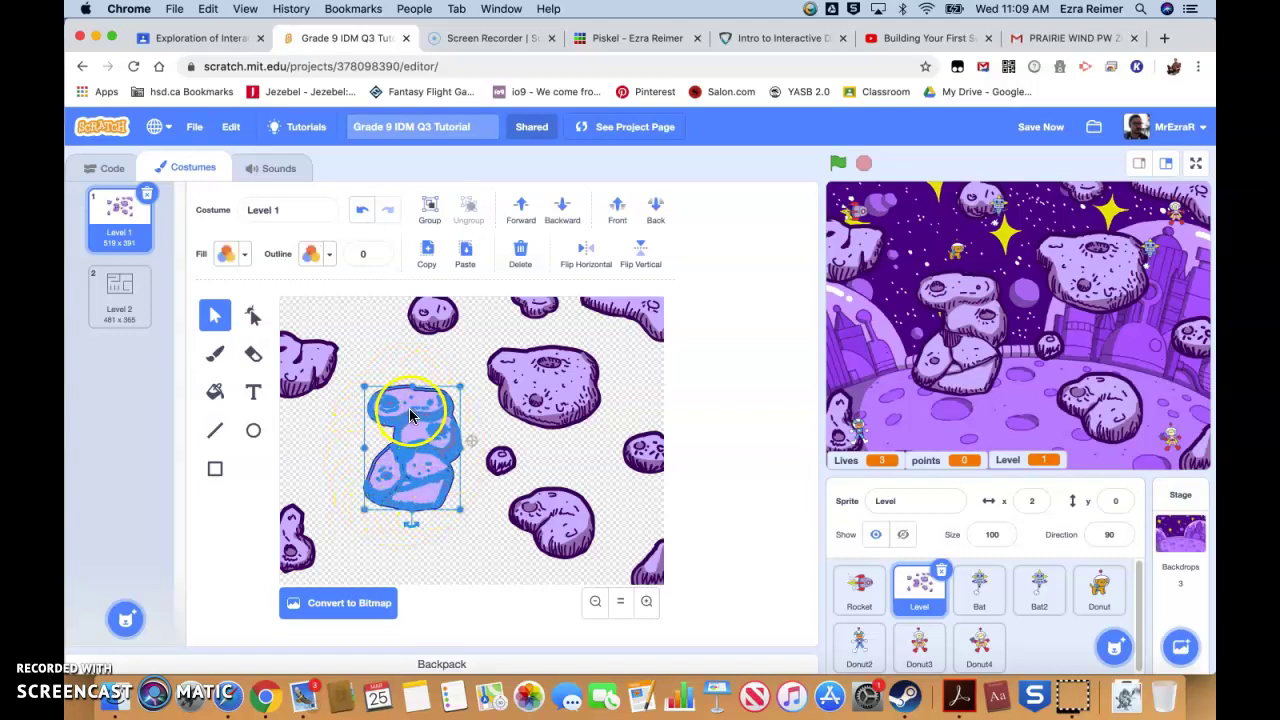
{"action": "left_click", "coordinate": [450, 352]}
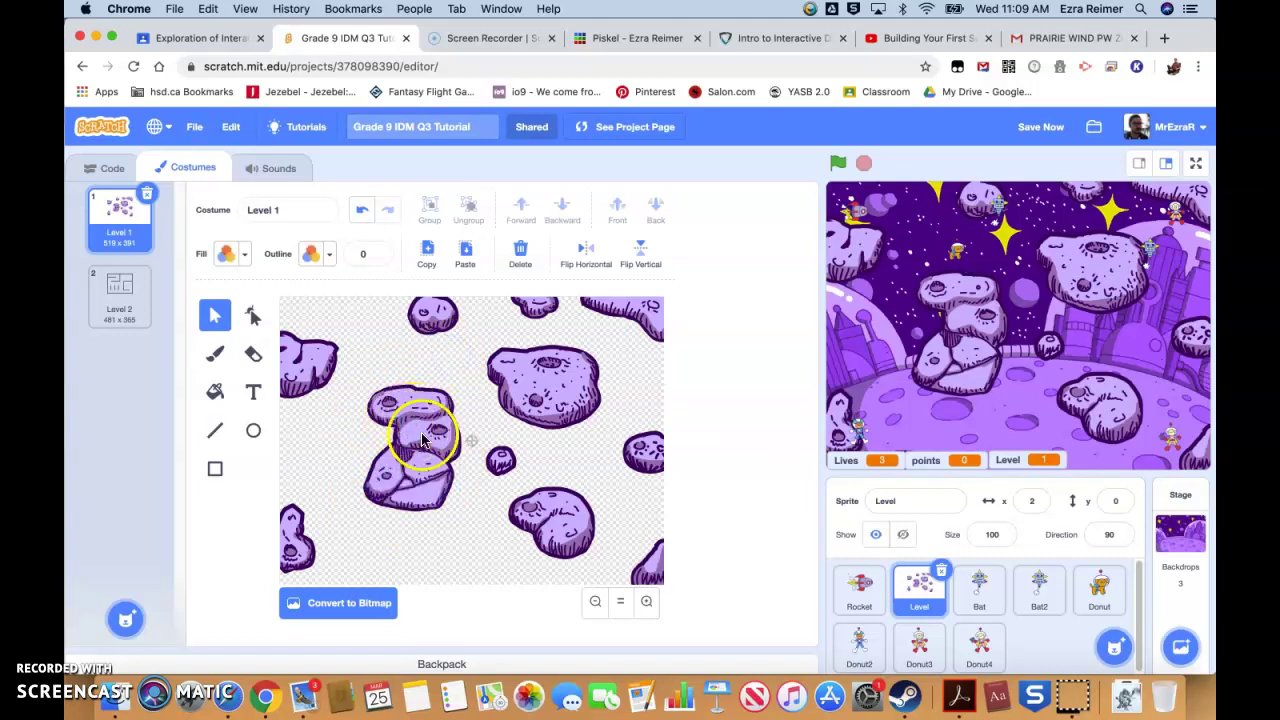
{"action": "left_click", "coordinate": [646, 601]}
{"action": "left_click", "coordinate": [646, 601]}
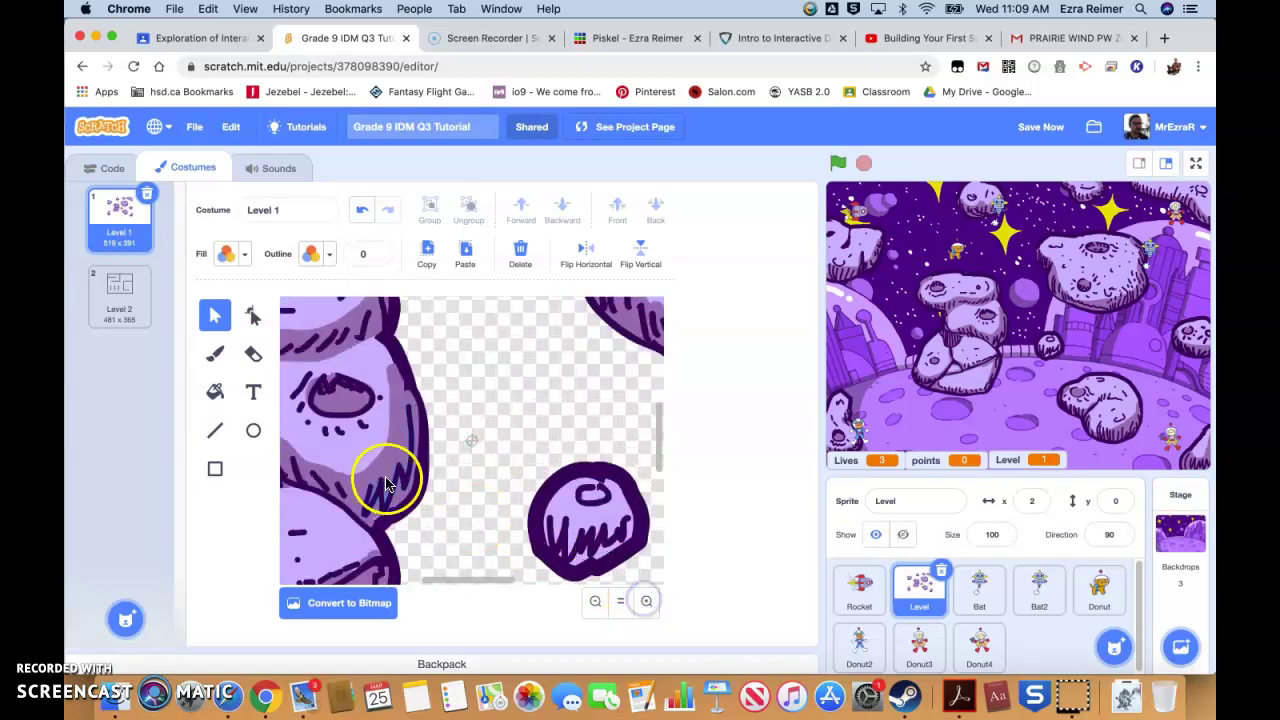
{"action": "left_click", "coordinate": [397, 488]}
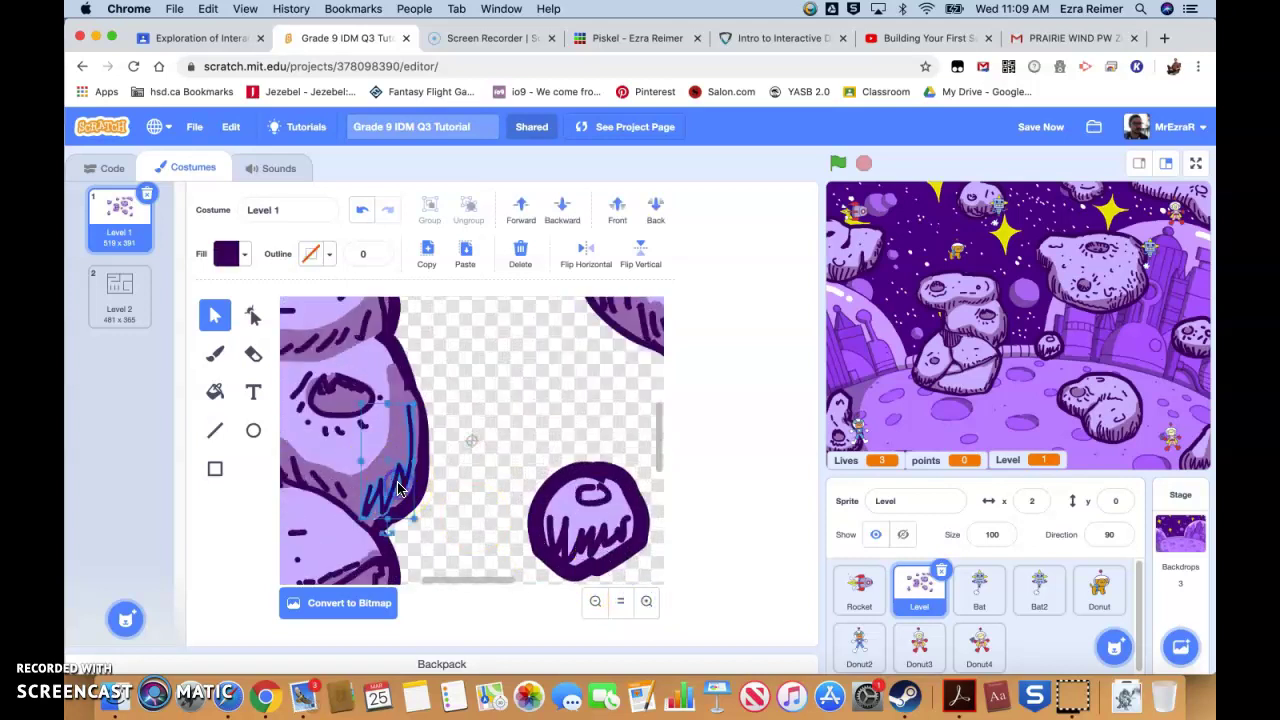
{"action": "left_click", "coordinate": [313, 446]}
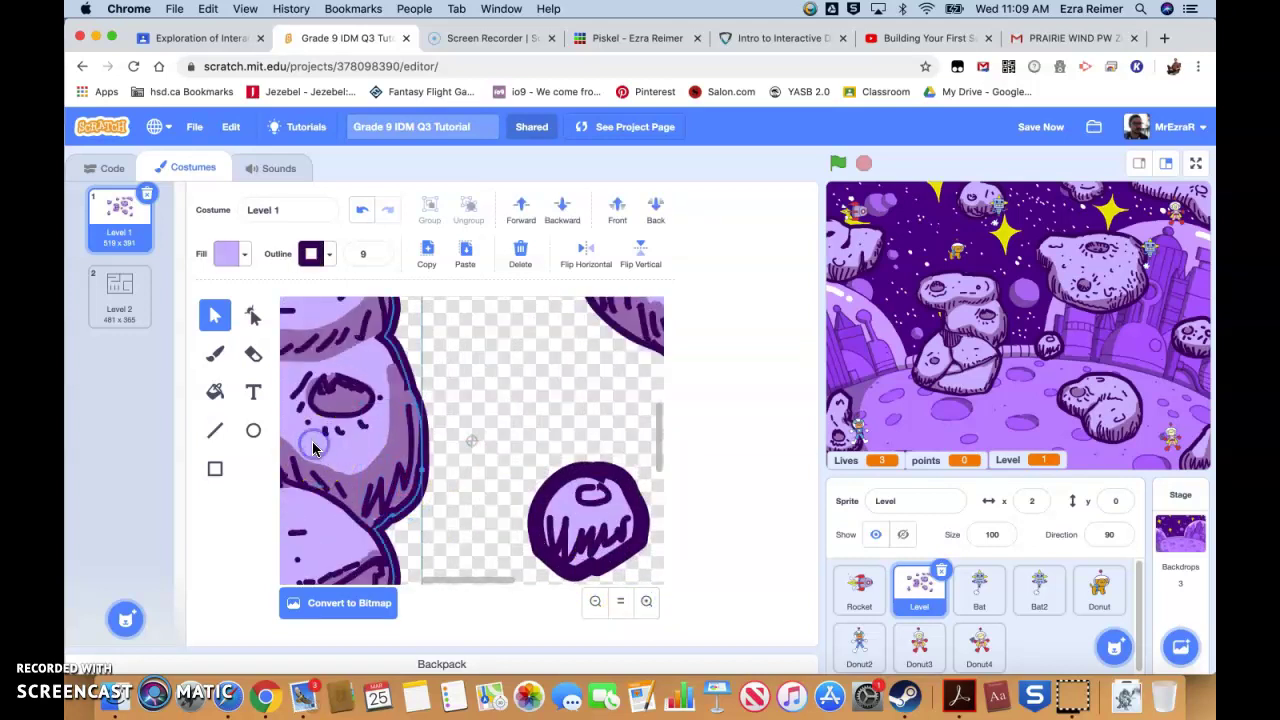
{"action": "left_click", "coordinate": [350, 487], "text": "shift"}
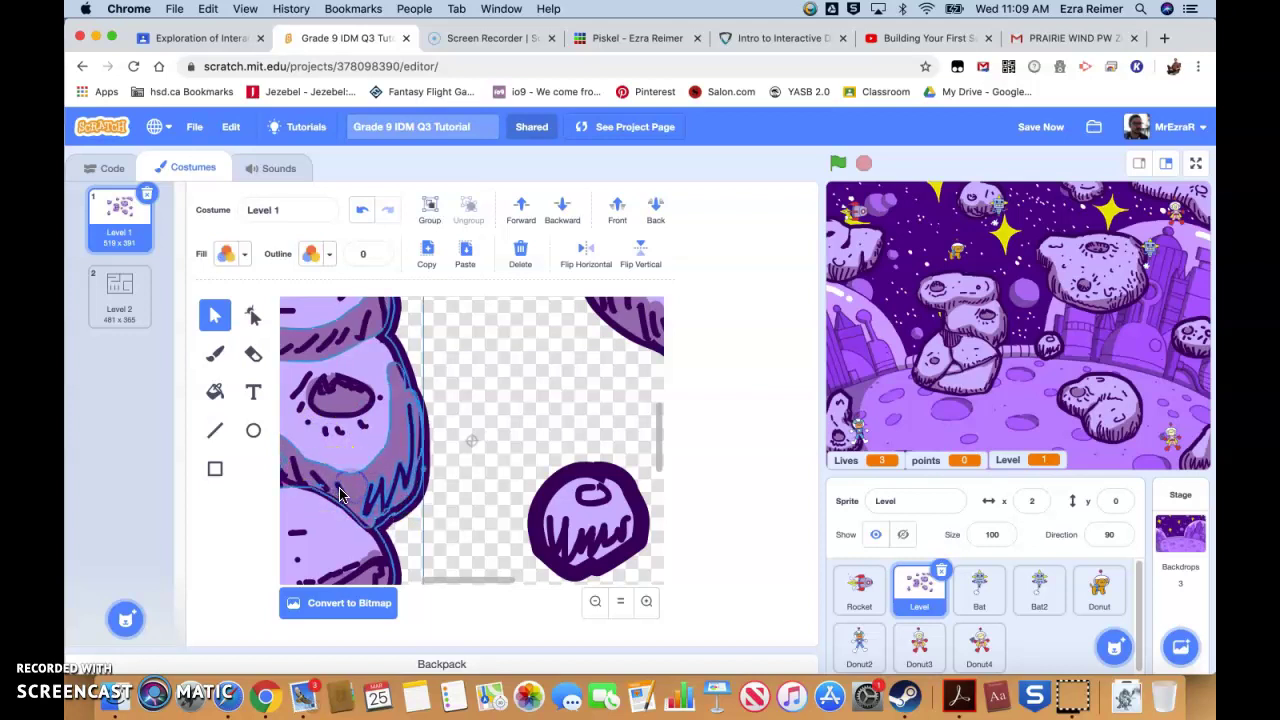
{"action": "left_click", "coordinate": [499, 425]}
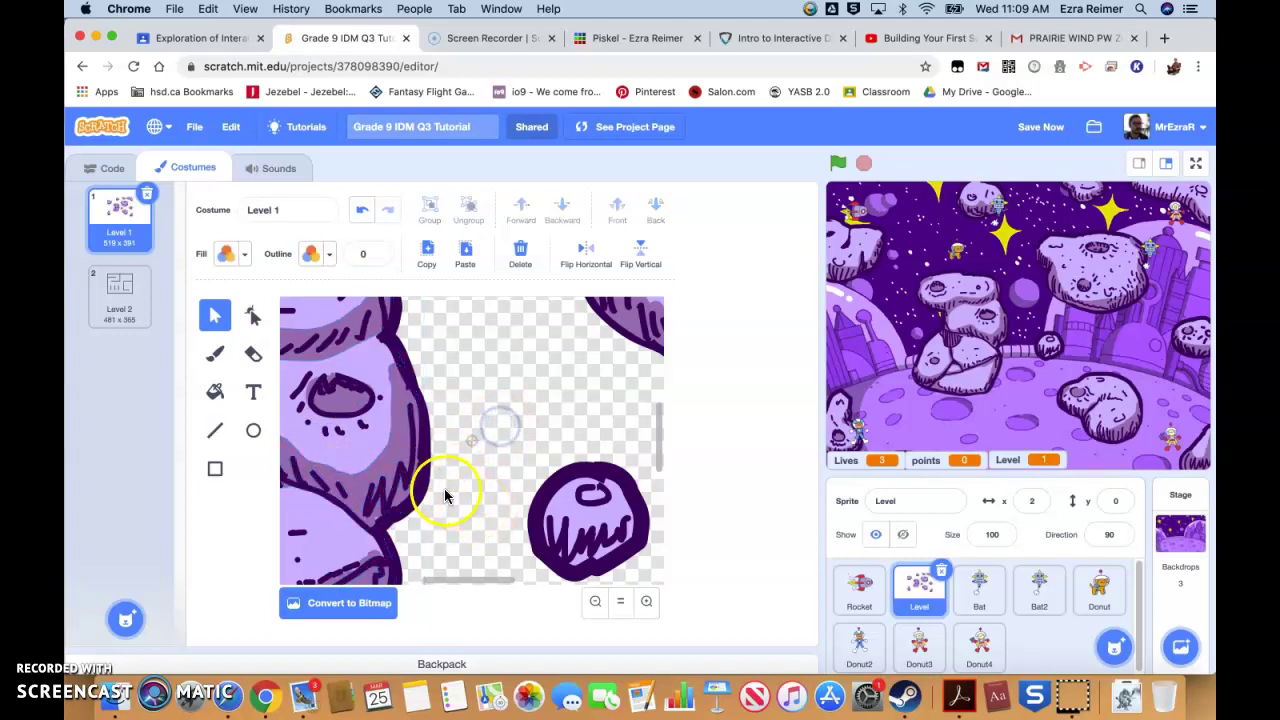
{"action": "left_click", "coordinate": [595, 602]}
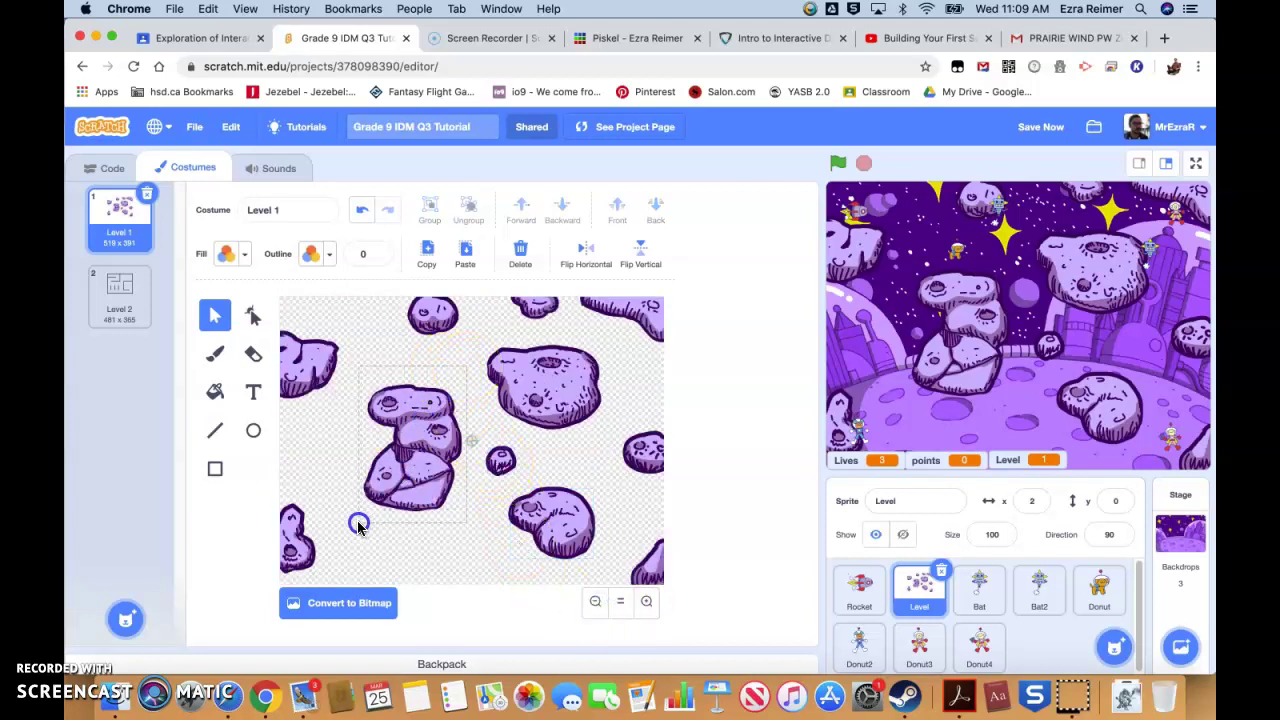
- Group all shapes of the stacked asteroid into one object and shift it slightly in Level 1
{"action": "left_click_drag", "start_coordinate": [359, 527], "coordinate": [359, 527]}
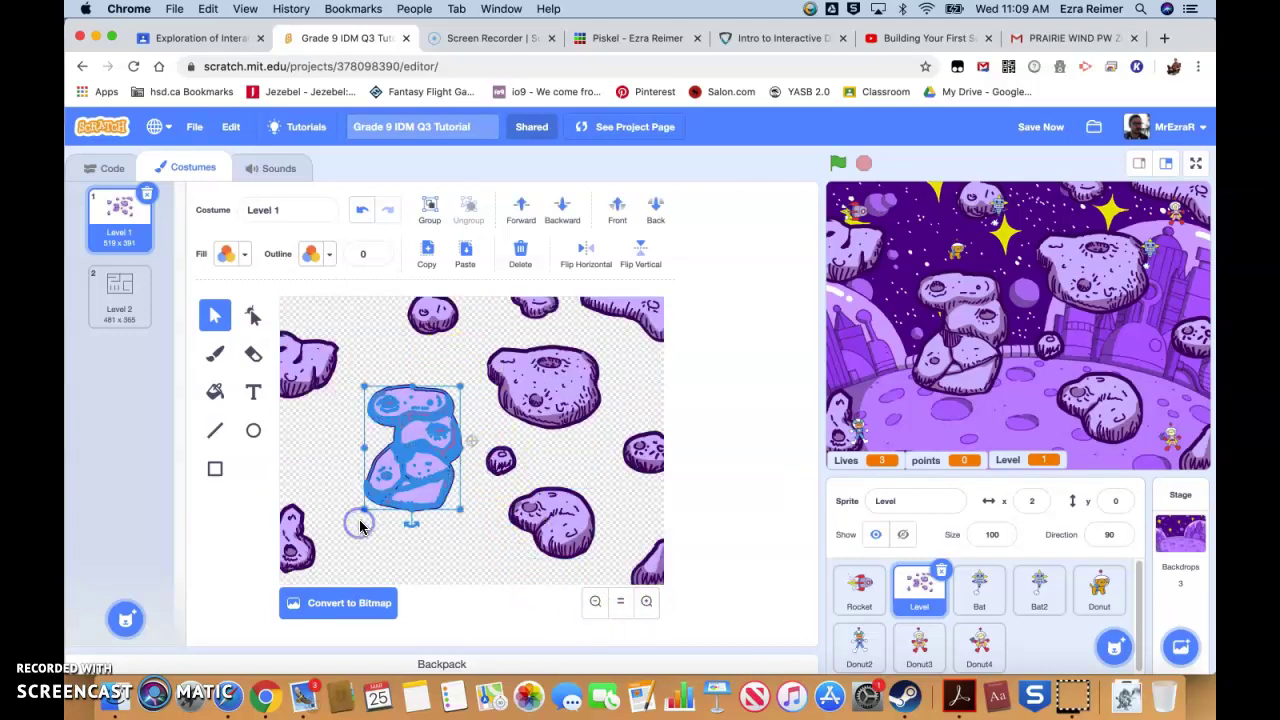
{"action": "left_click", "coordinate": [430, 212]}
{"action": "left_click", "coordinate": [403, 349]}
{"action": "left_click_drag", "start_coordinate": [414, 443], "coordinate": [426, 468]}
- Shift the large asteroid down, the small round one down and left, and the curved one slightly up in Level 1
{"action": "left_click", "coordinate": [495, 465]}
{"action": "left_click", "coordinate": [550, 462]}
{"action": "left_click_drag", "start_coordinate": [551, 405], "coordinate": [574, 420]}
{"action": "left_click_drag", "start_coordinate": [506, 464], "coordinate": [490, 477]}
{"action": "left_click", "coordinate": [484, 530]}
{"action": "left_click_drag", "start_coordinate": [557, 526], "coordinate": [555, 517]}
{"action": "left_click", "coordinate": [480, 523]}
{"action": "left_click", "coordinate": [551, 521]}
{"action": "left_click", "coordinate": [547, 496]}
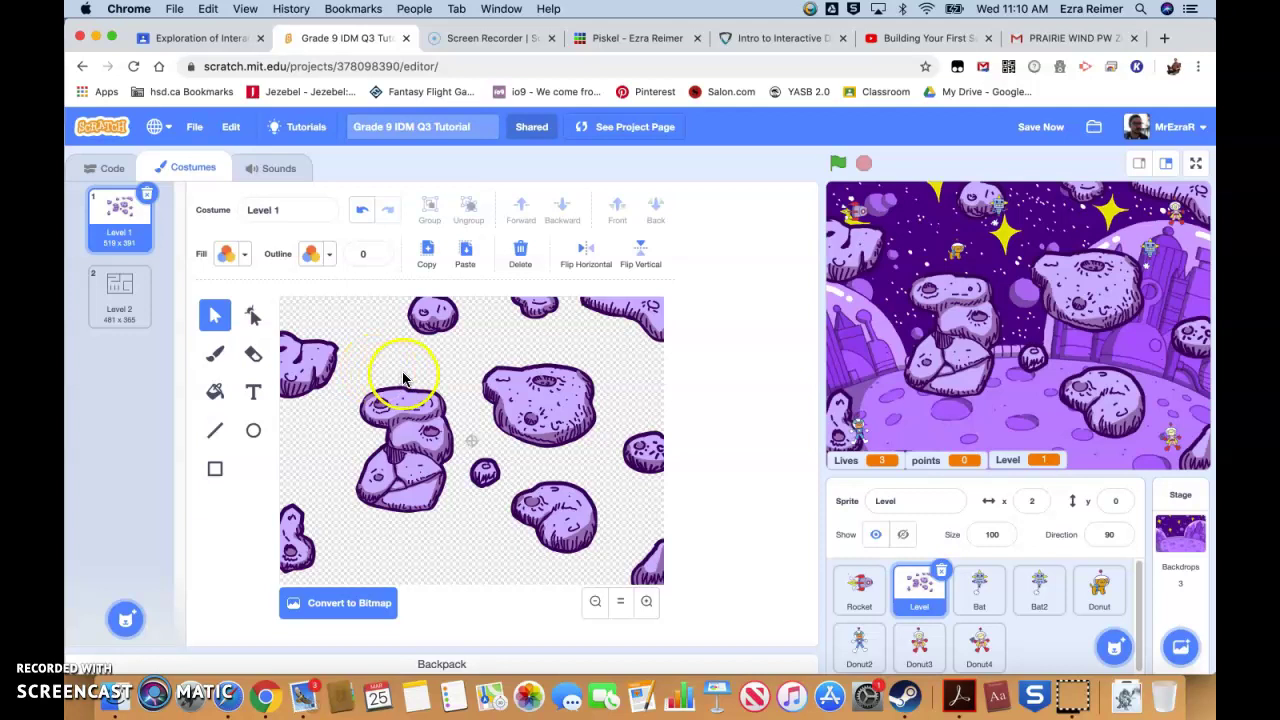
- Copy the grouped asteroid stack into the Level 2 costume and place it, scaled down, over the C-shaped wall's upper-left corner
{"action": "left_click", "coordinate": [400, 425]}
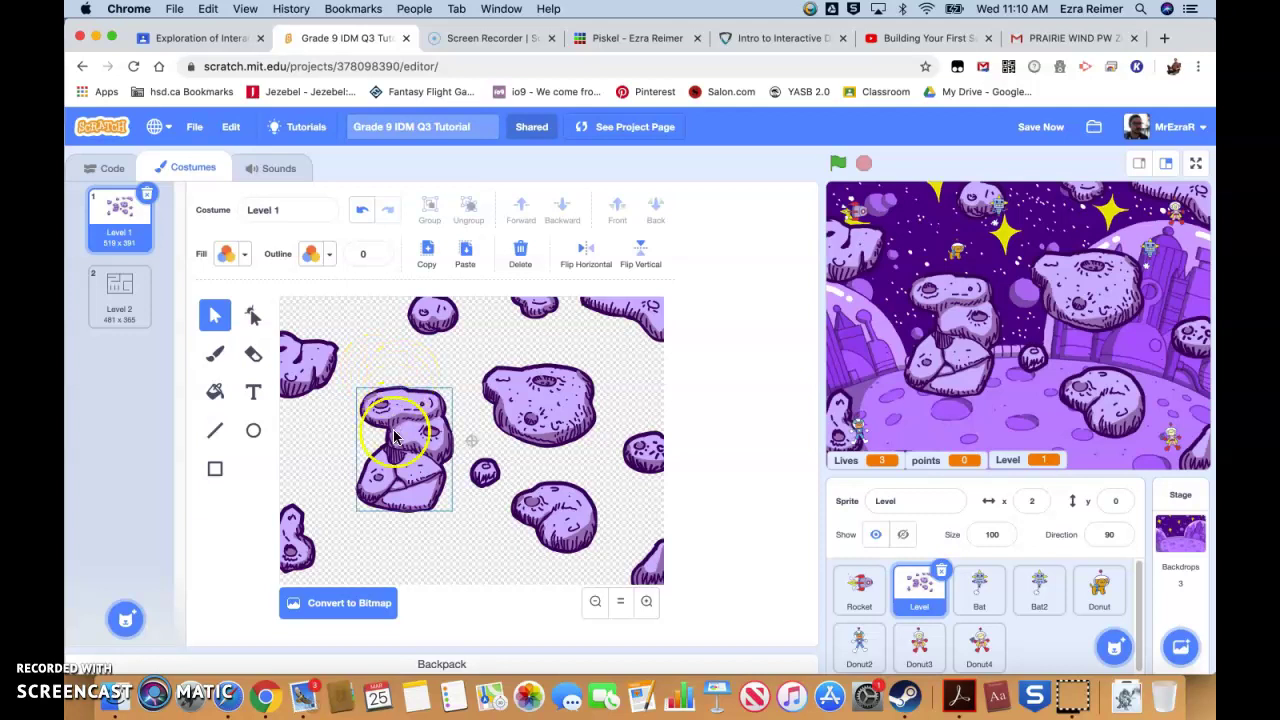
{"action": "left_click_drag", "start_coordinate": [386, 443], "coordinate": [410, 428]}
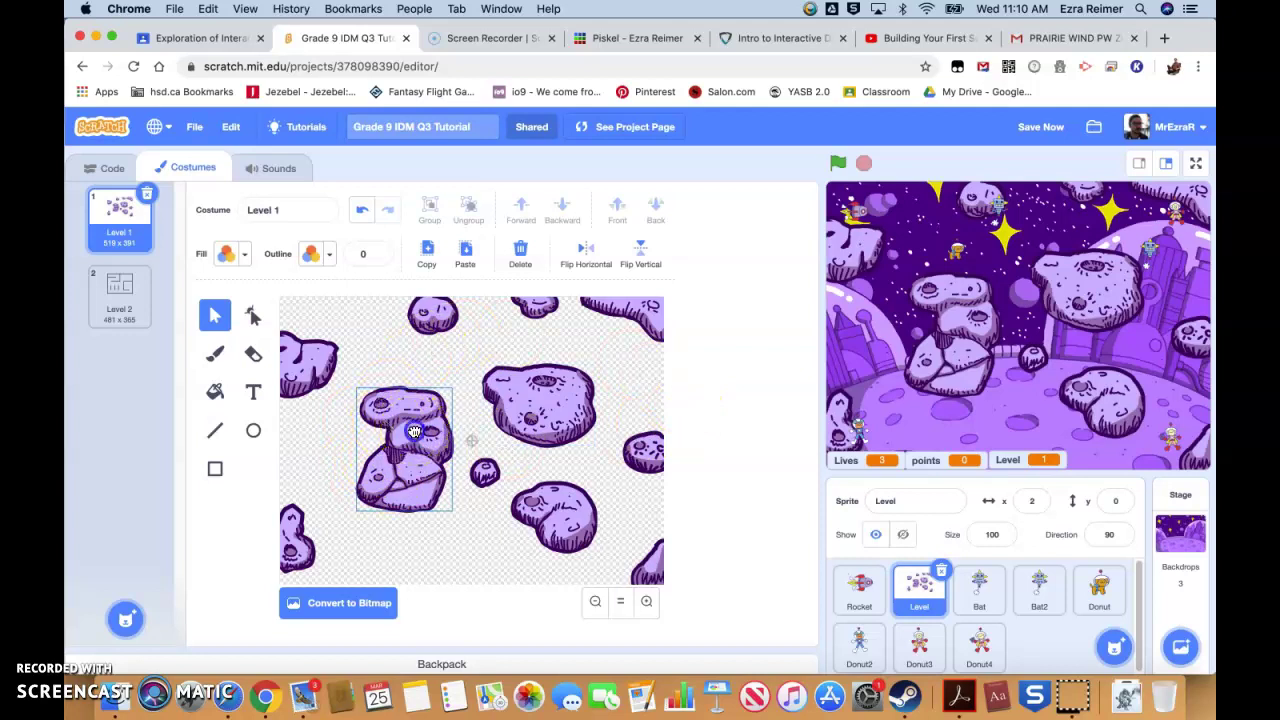
{"action": "left_click", "coordinate": [396, 420]}
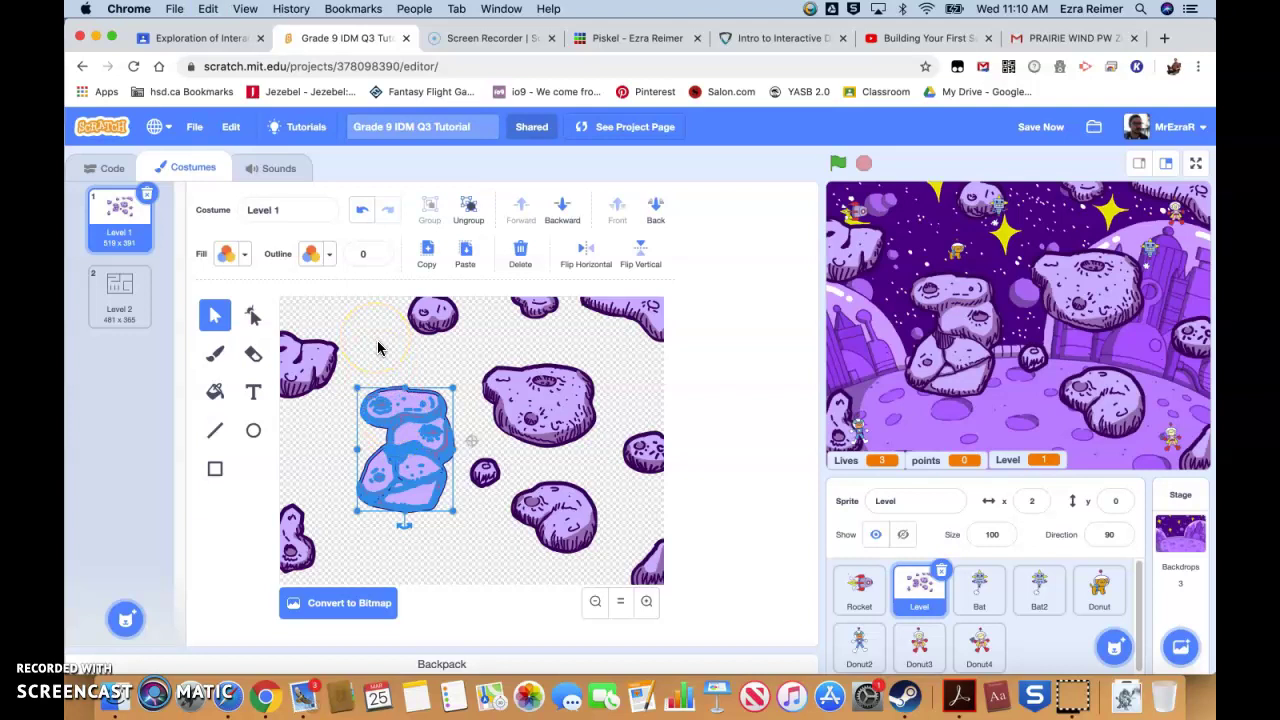
{"action": "left_click", "coordinate": [121, 292]}
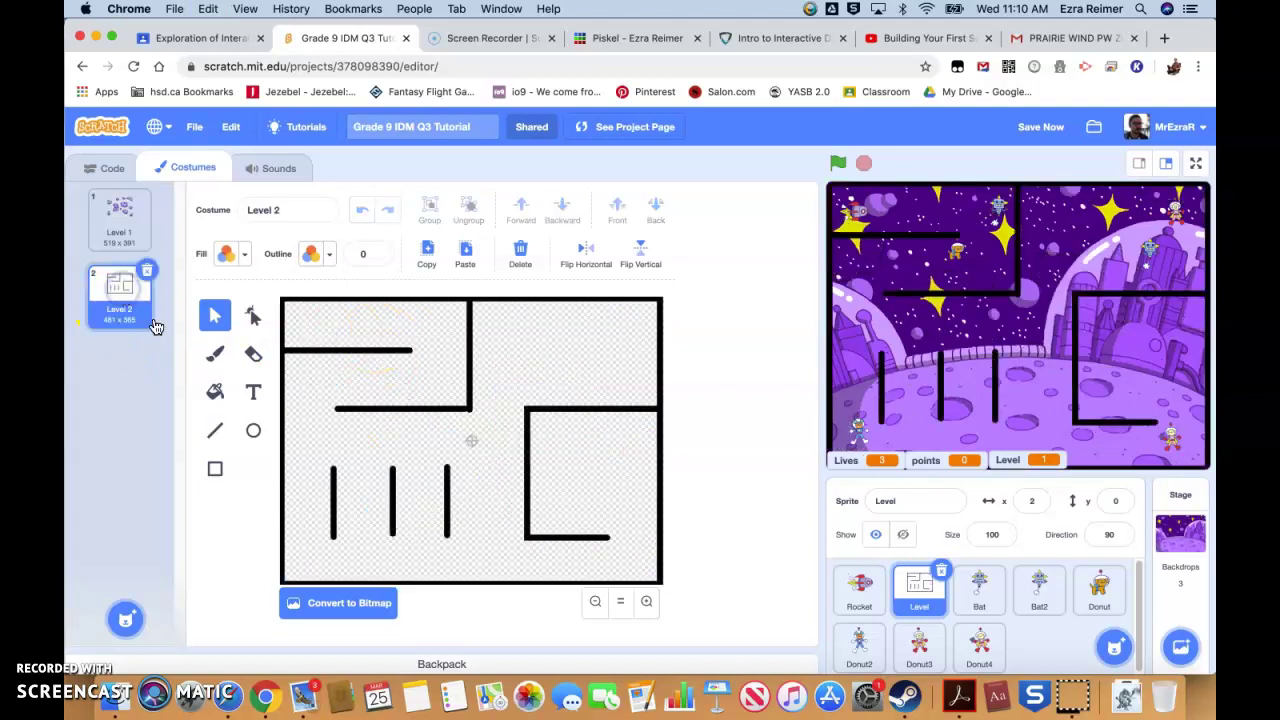
{"action": "key", "text": "super+v"}
{"action": "left_click_drag", "start_coordinate": [452, 512], "coordinate": [546, 454]}
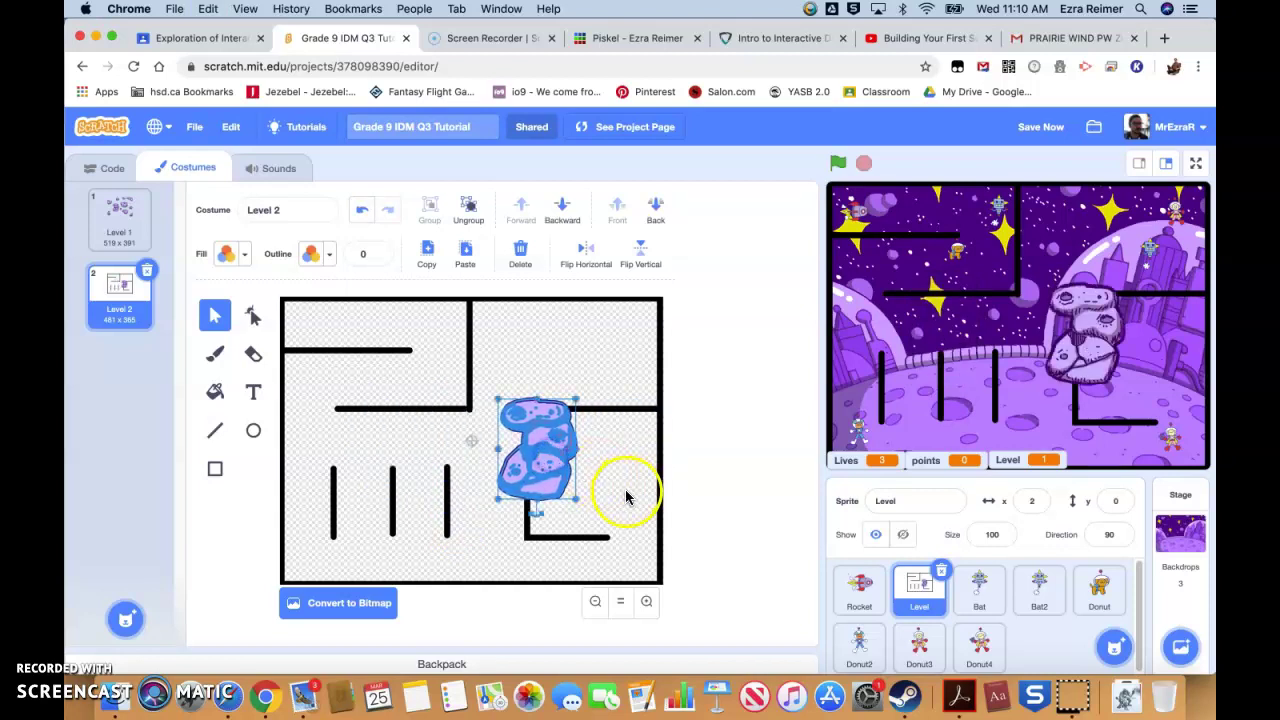
{"action": "left_click", "coordinate": [627, 497]}
- Copy the large asteroid from Level 1 into Level 2 and place it, rotated and shrunk, over the top of the long vertical wall
{"action": "left_click", "coordinate": [115, 220]}
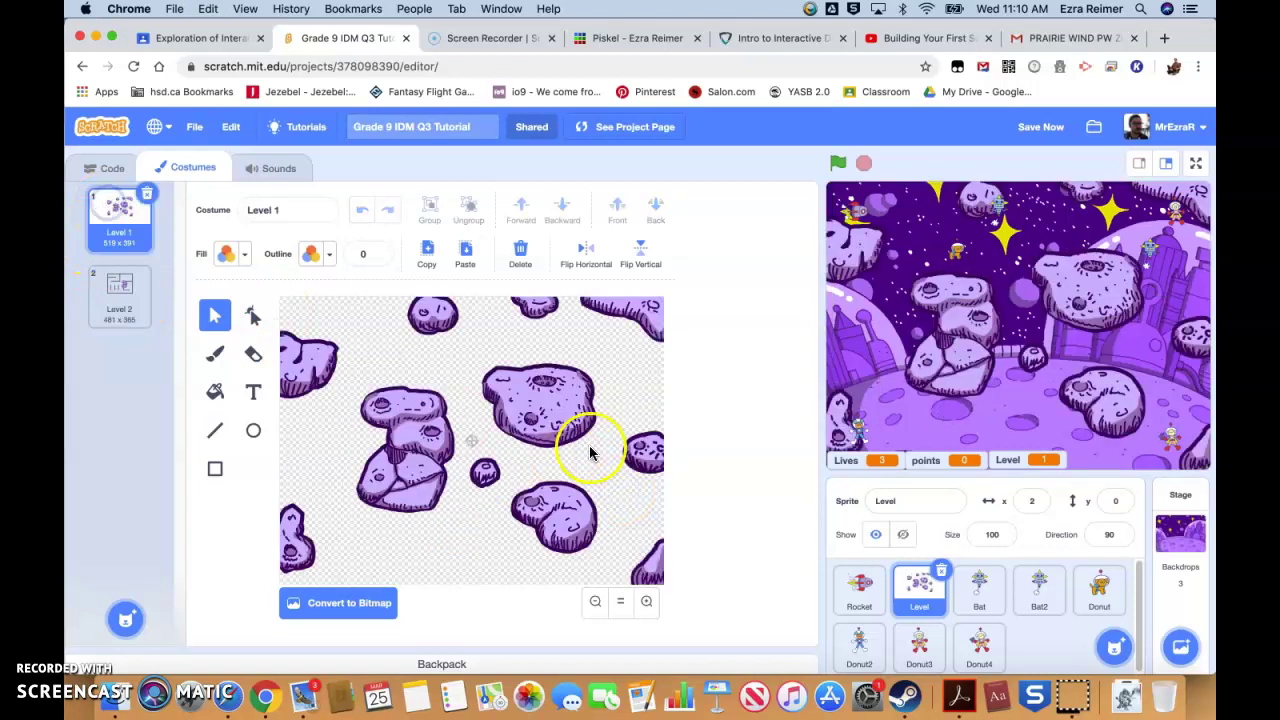
{"action": "left_click", "coordinate": [558, 425]}
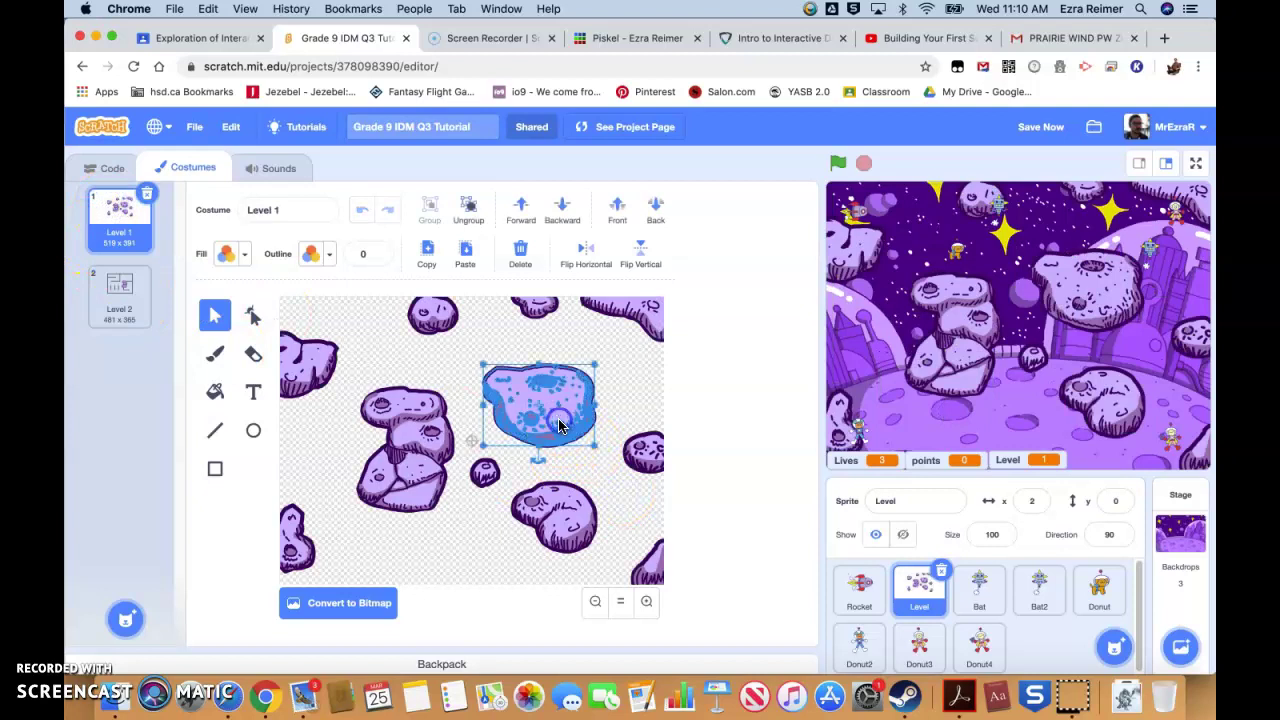
{"action": "left_click", "coordinate": [125, 290]}
{"action": "key", "text": "super+v"}
{"action": "left_click_drag", "start_coordinate": [500, 429], "coordinate": [474, 347]}
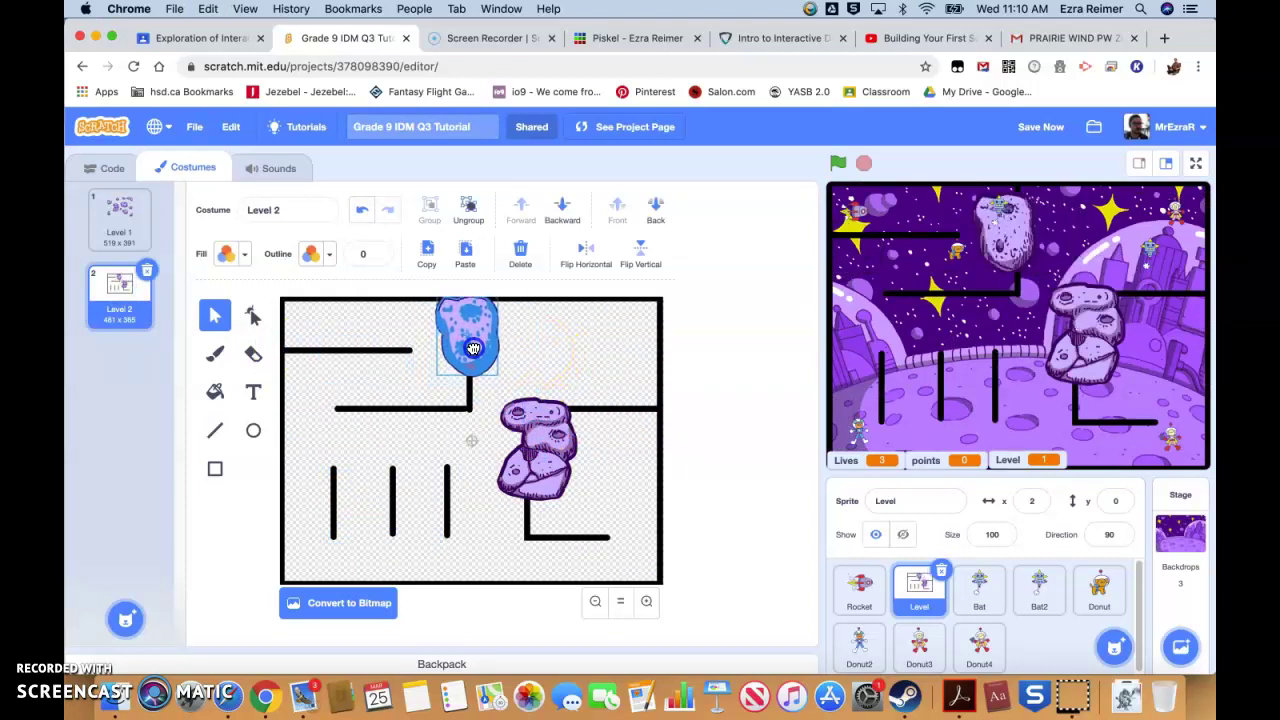
{"action": "left_click", "coordinate": [551, 366]}
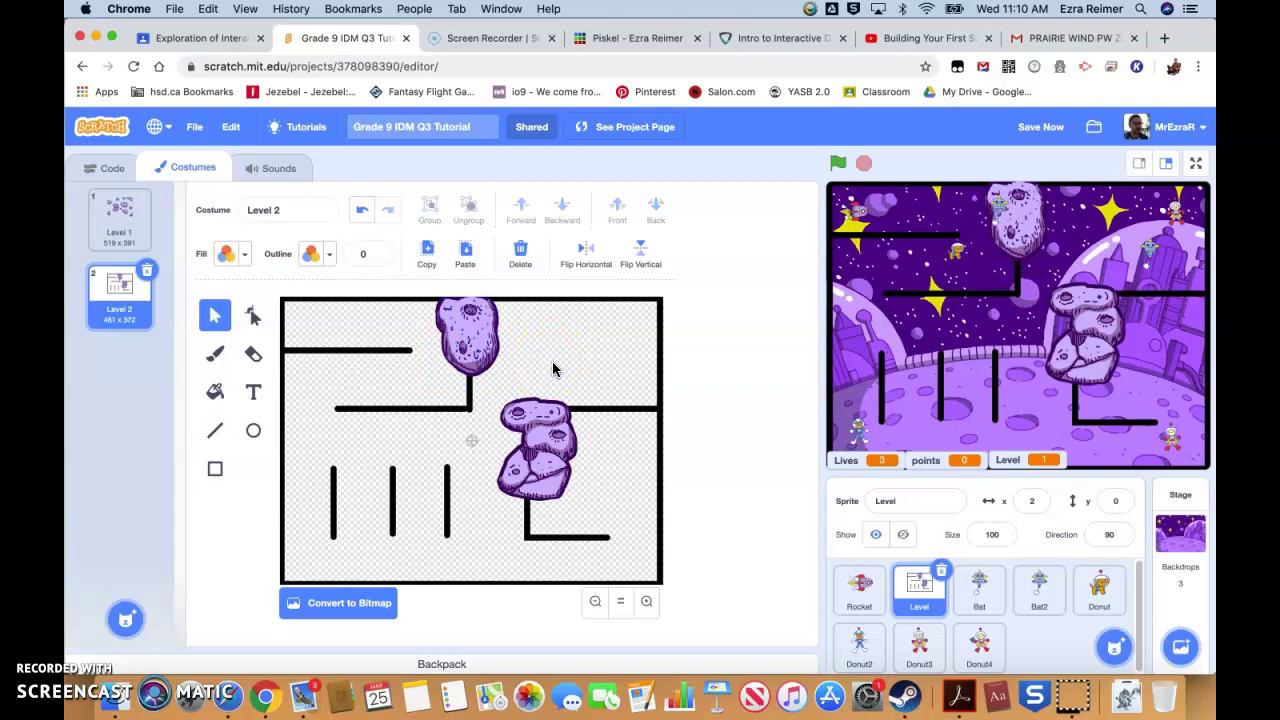
- Undo the last changes to the large asteroid and reposition it over the upper end of the long vertical wall
{"action": "key", "text": "ctrl+z"}
{"action": "key", "text": "ctrl+z"}
{"action": "left_click_drag", "start_coordinate": [539, 348], "coordinate": [503, 331]}
{"action": "left_click", "coordinate": [570, 356]}
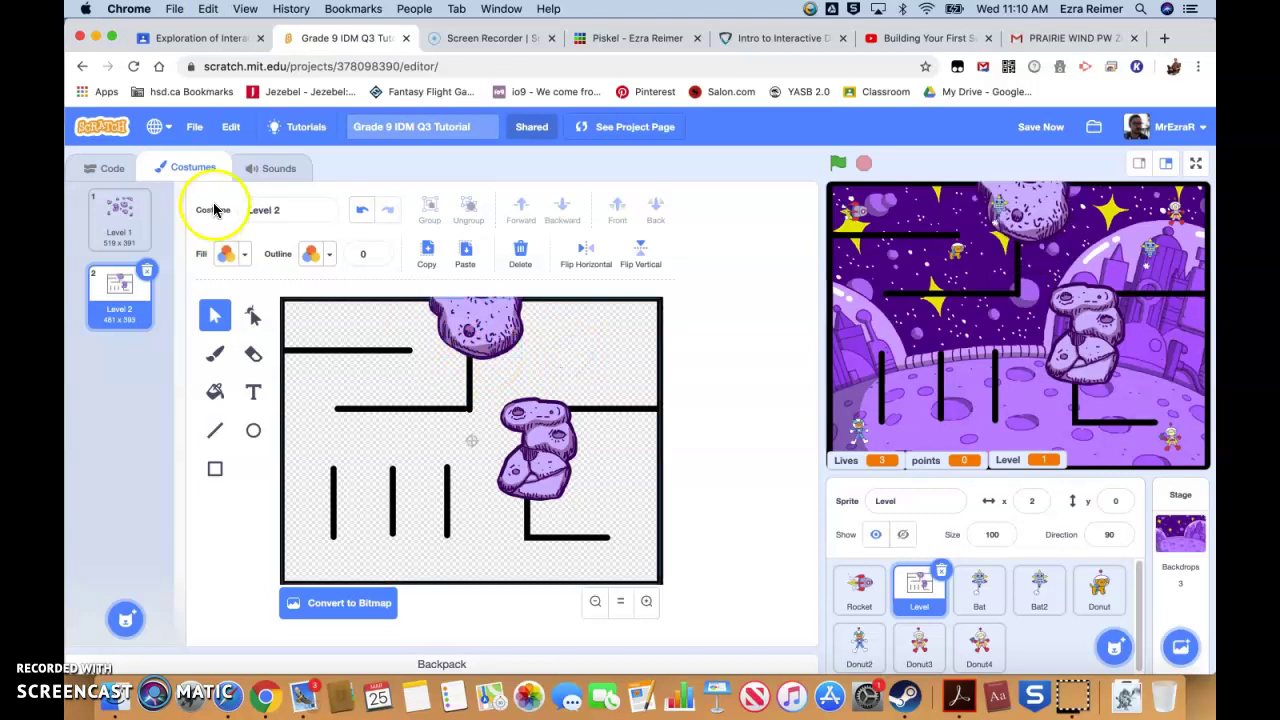
- Copy the round asteroid at Level 1's upper edge into Level 2 and place three copies on the three short vertical walls
{"action": "left_click", "coordinate": [117, 216]}
{"action": "left_click", "coordinate": [518, 508]}
{"action": "left_click", "coordinate": [468, 348]}
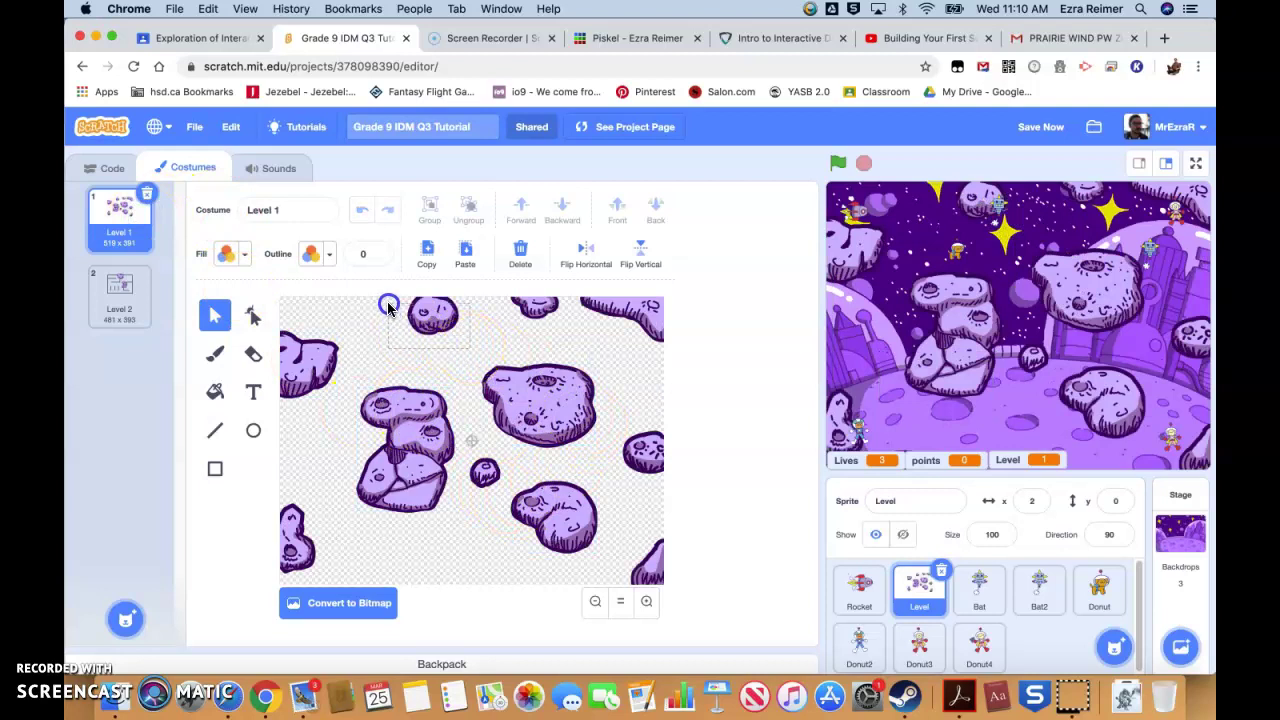
{"action": "left_click_drag", "start_coordinate": [388, 307], "coordinate": [389, 308]}
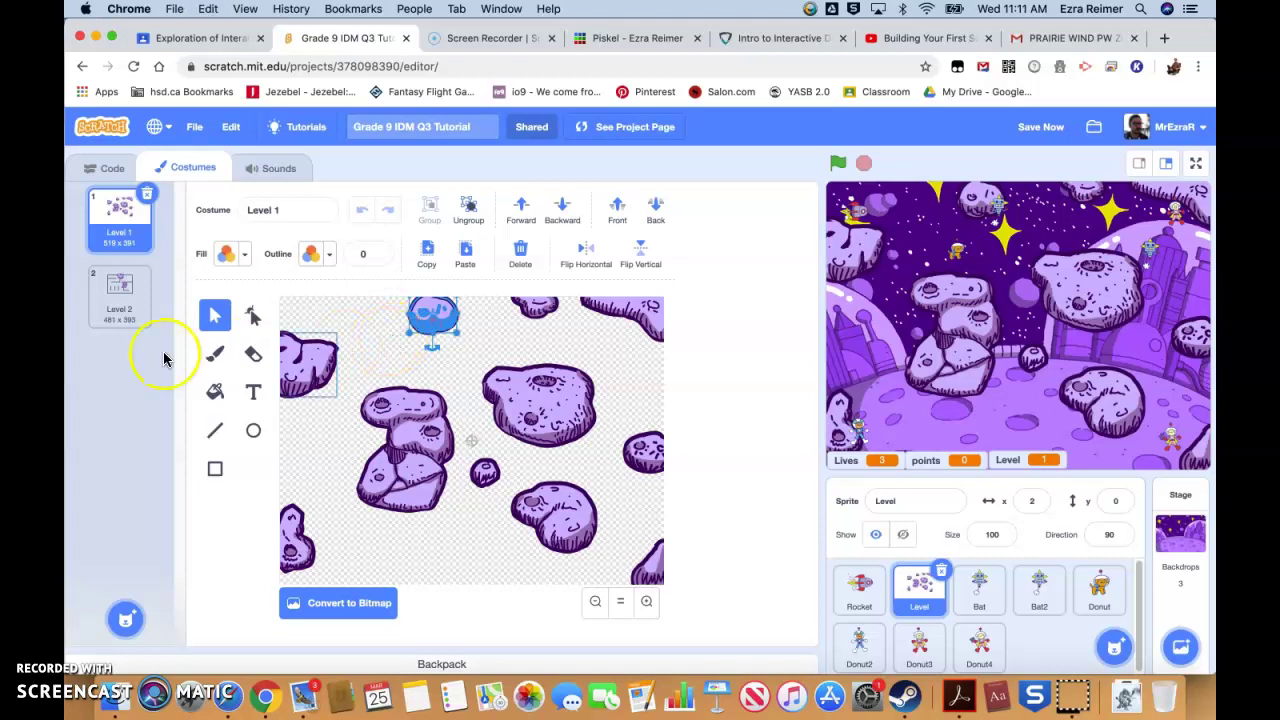
{"action": "left_click", "coordinate": [117, 290]}
{"action": "key", "text": "super+v"}
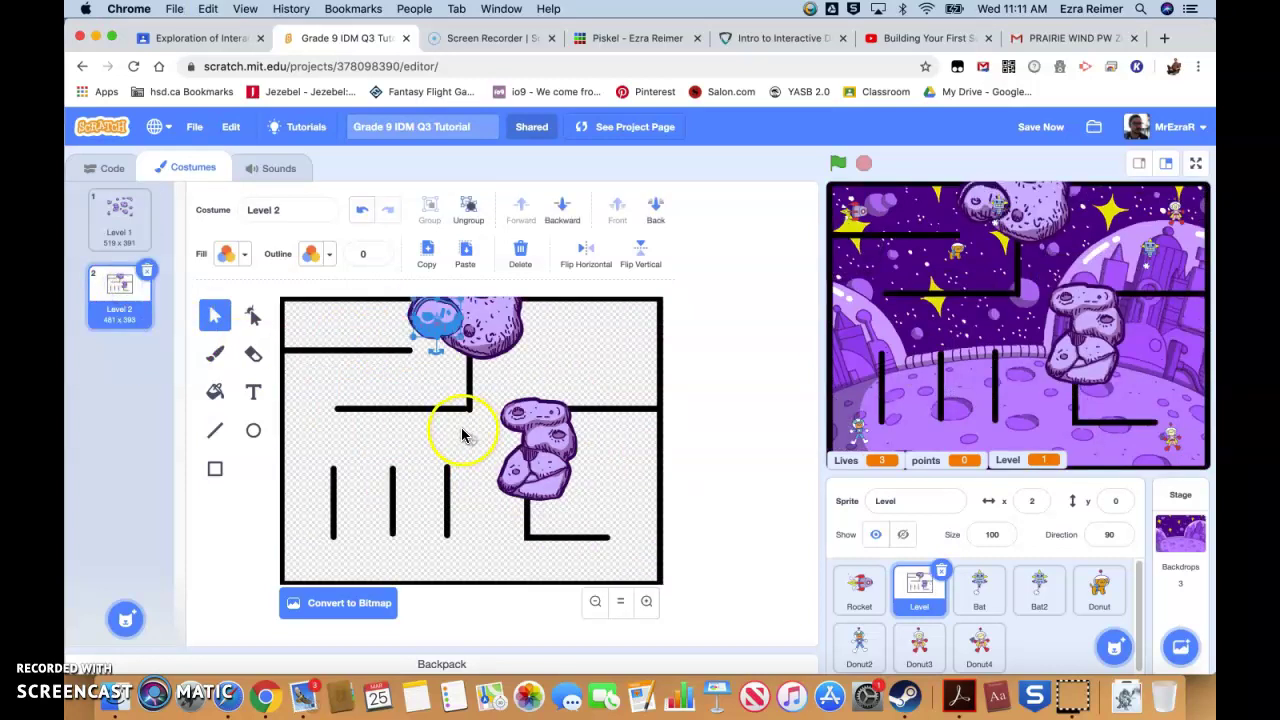
{"action": "left_click_drag", "start_coordinate": [430, 332], "coordinate": [408, 546]}
{"action": "left_click_drag", "start_coordinate": [428, 335], "coordinate": [448, 484]}
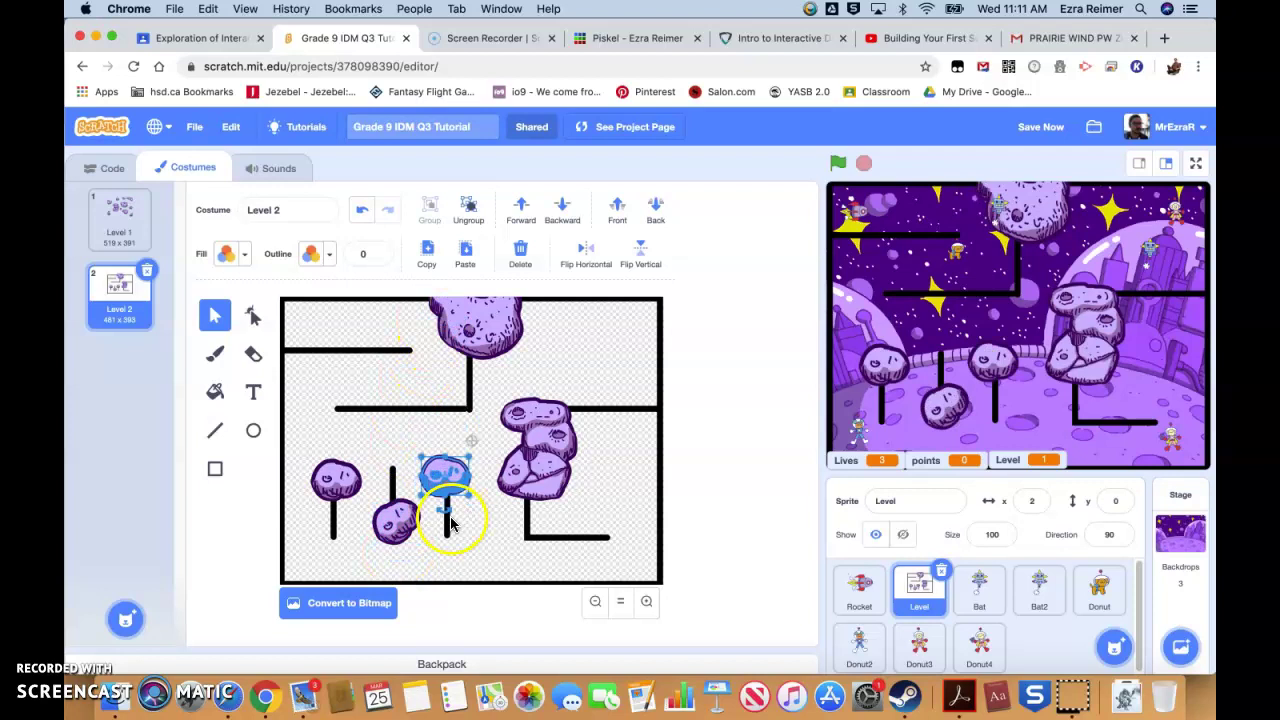
{"action": "left_click", "coordinate": [485, 532]}
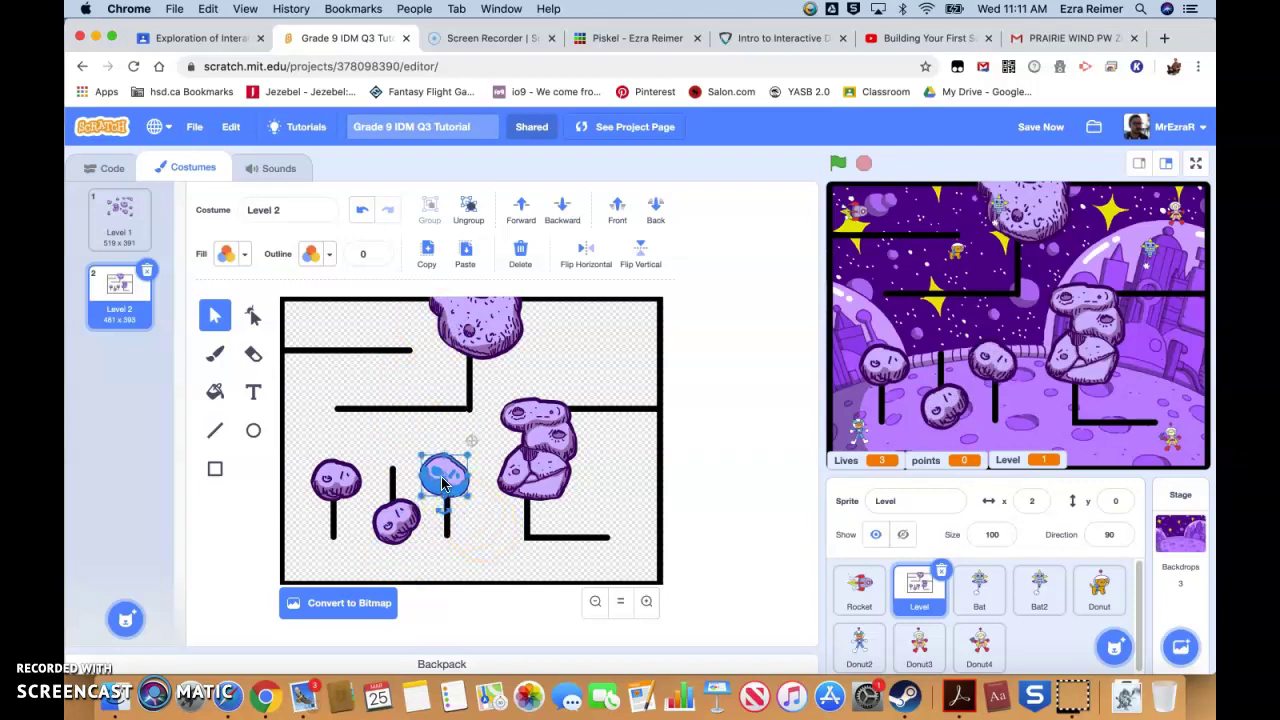
- Flip the rock on the rightmost short wall horizontally and the rock on the middle short wall vertically
{"action": "left_click", "coordinate": [586, 250]}
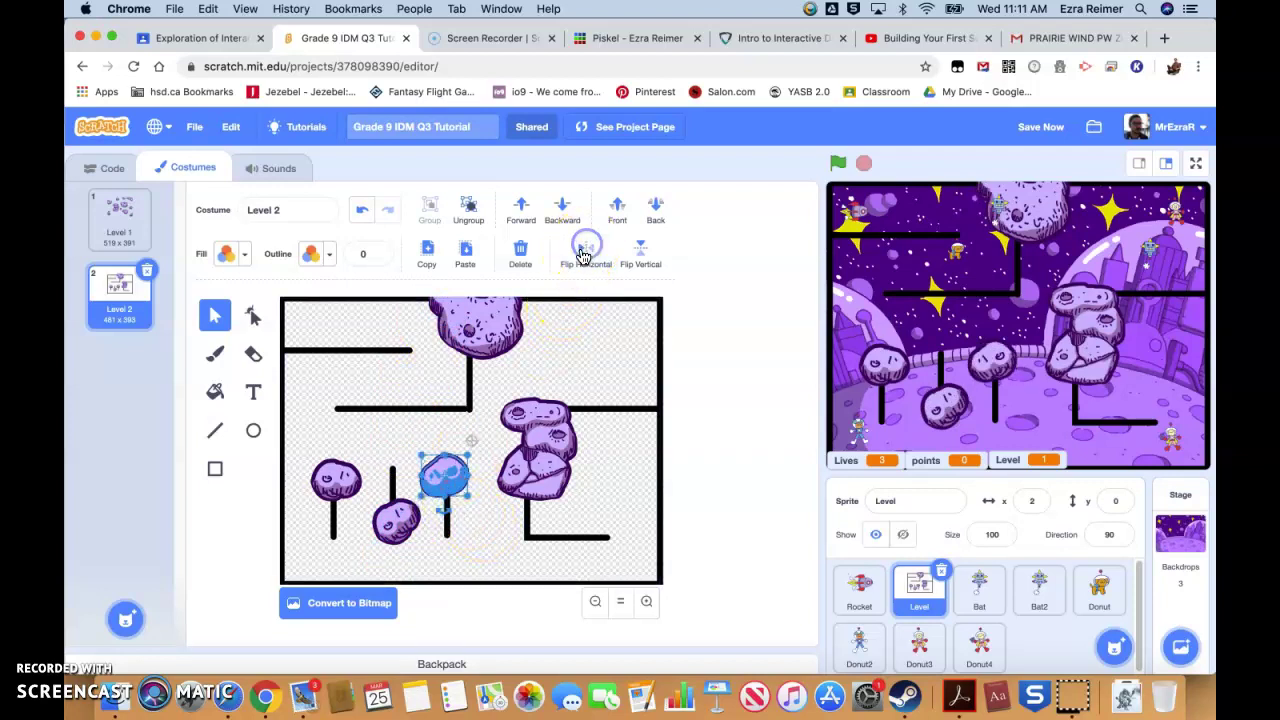
{"action": "left_click", "coordinate": [463, 558]}
{"action": "left_click", "coordinate": [398, 537]}
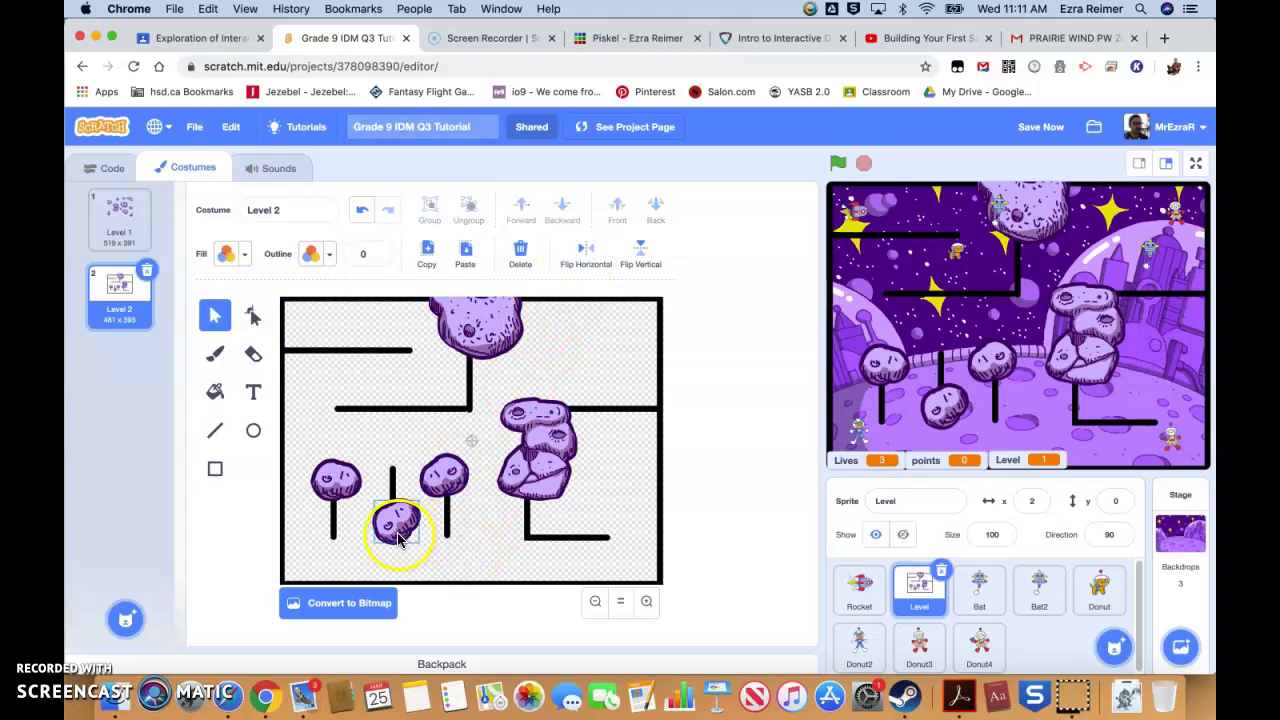
{"action": "left_click", "coordinate": [640, 250]}
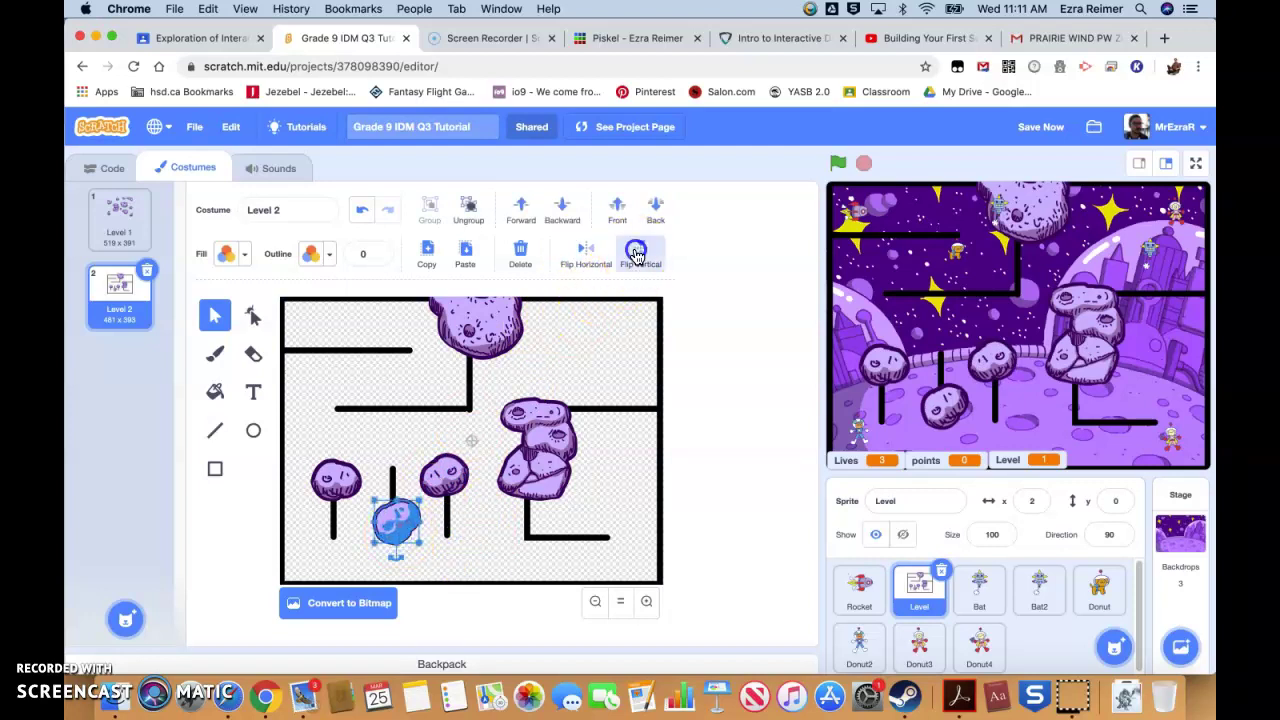
{"action": "left_click", "coordinate": [484, 553]}
- Delete the rock on the middle short wall and move the rightmost one under the asteroid stack on the C-shaped wall
{"action": "left_click", "coordinate": [397, 520]}
{"action": "key", "text": "Delete"}
{"action": "left_click_drag", "start_coordinate": [444, 476], "coordinate": [543, 517]}
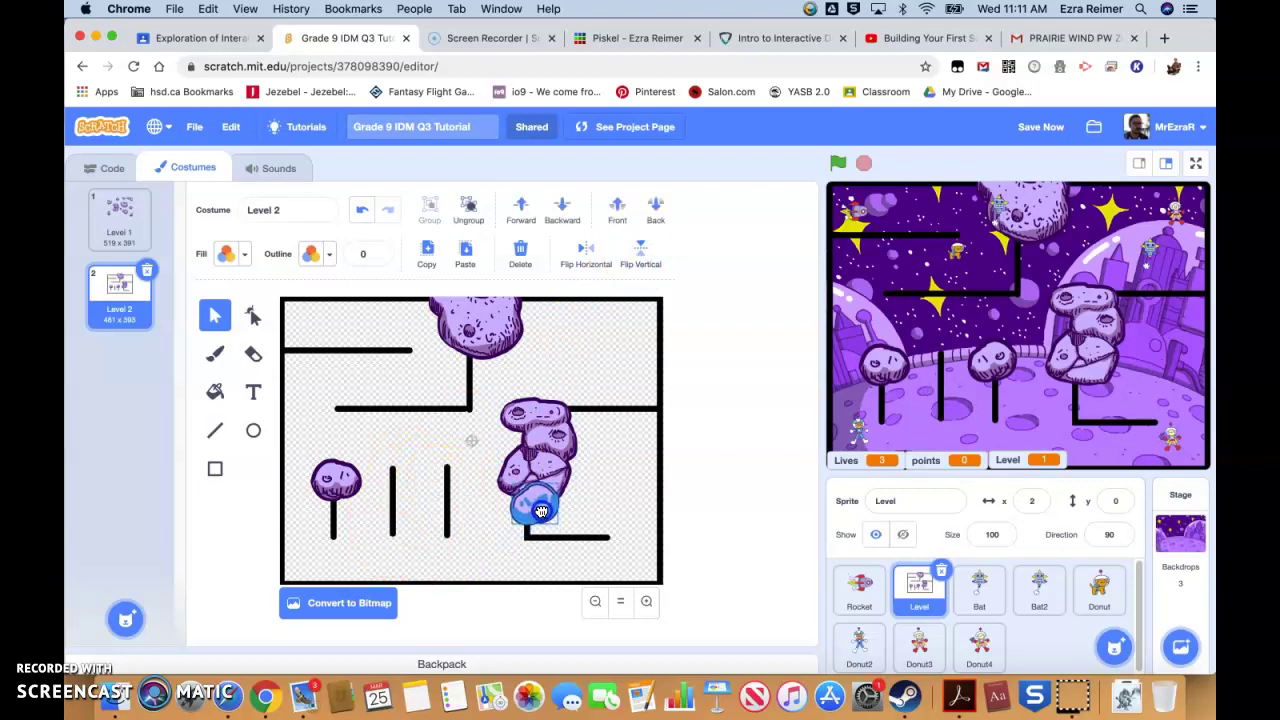
{"action": "left_click", "coordinate": [613, 510]}
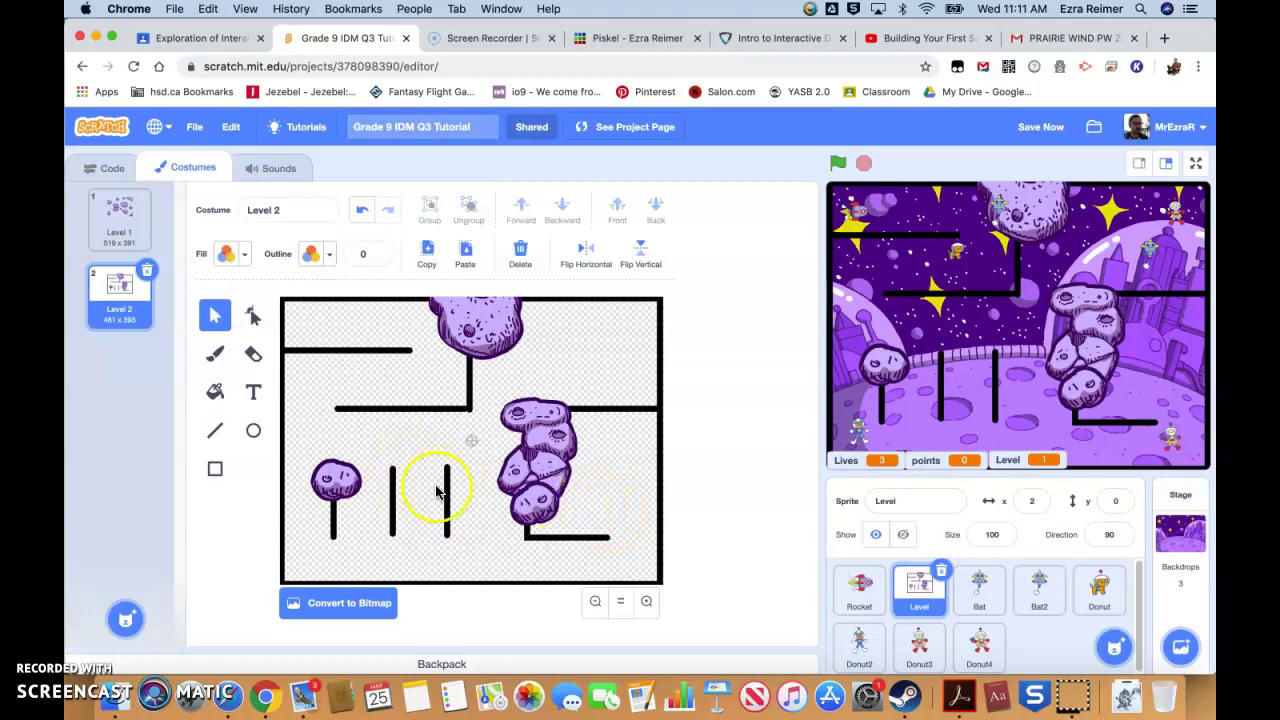
- Move the round rock from the leftmost short wall to the bottom of the asteroid stack and send it backward
{"action": "left_click_drag", "start_coordinate": [326, 486], "coordinate": [537, 540]}
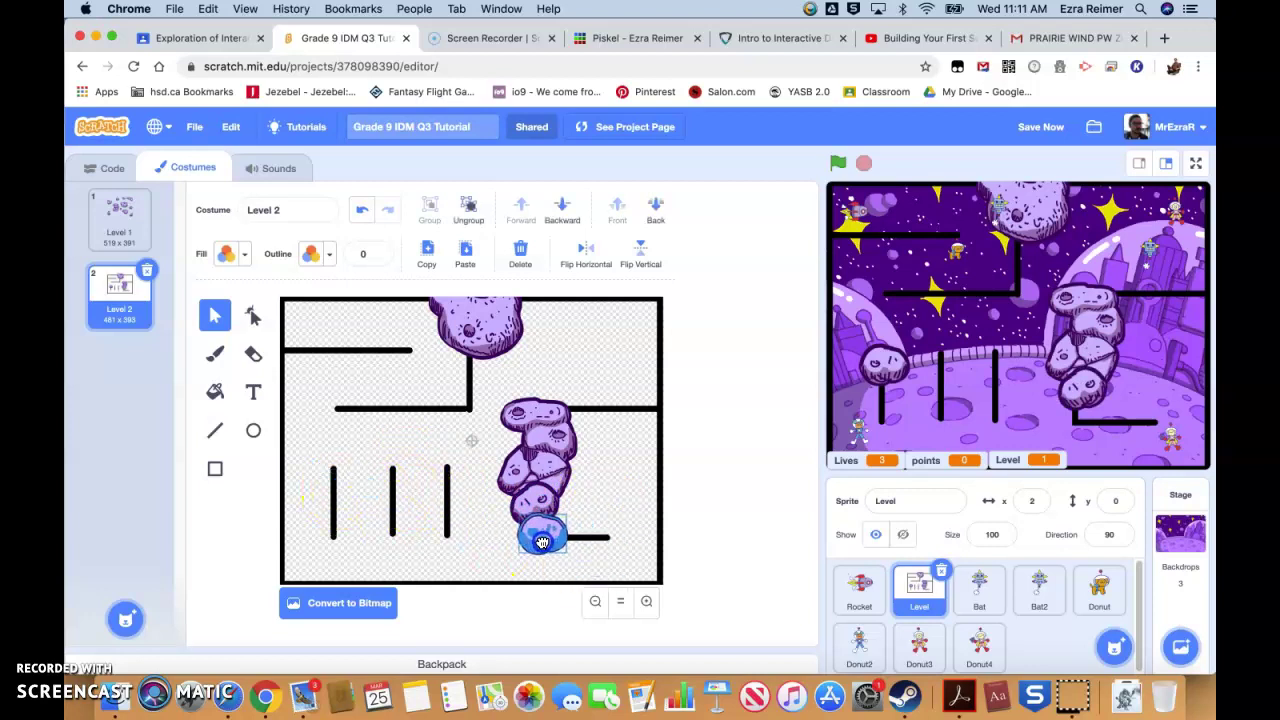
{"action": "left_click", "coordinate": [561, 212]}
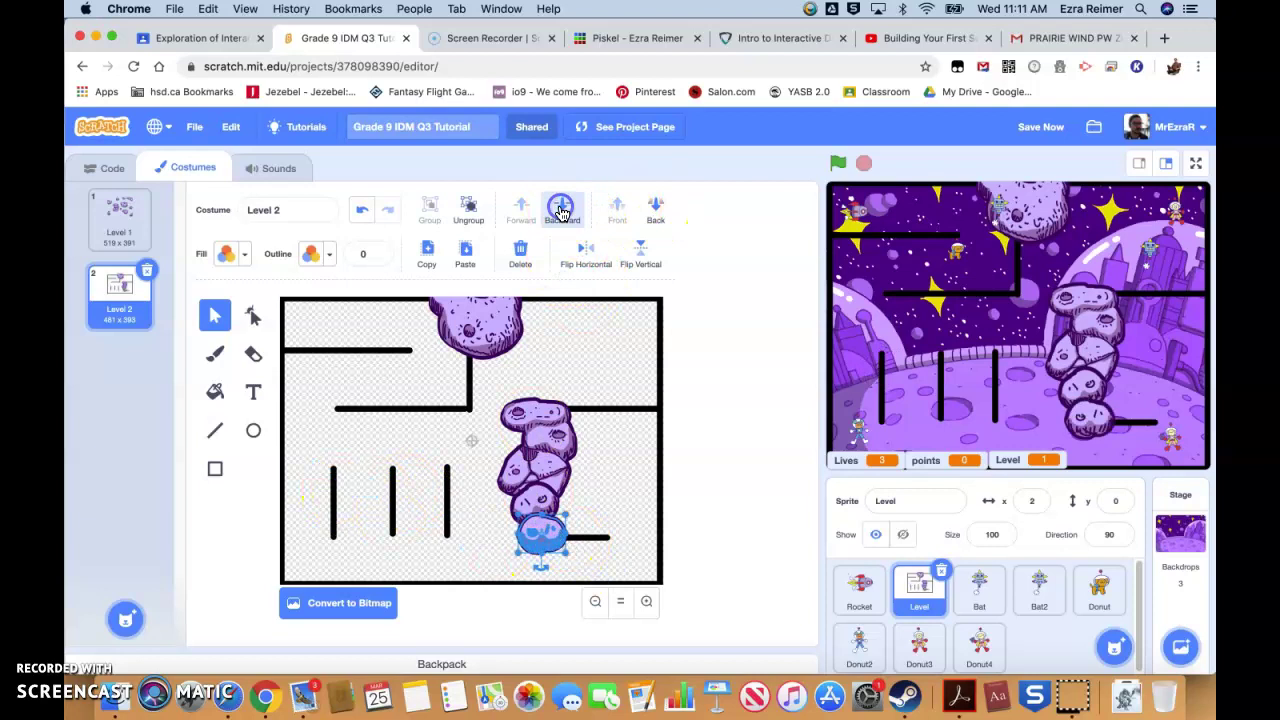
{"action": "left_click", "coordinate": [748, 368]}
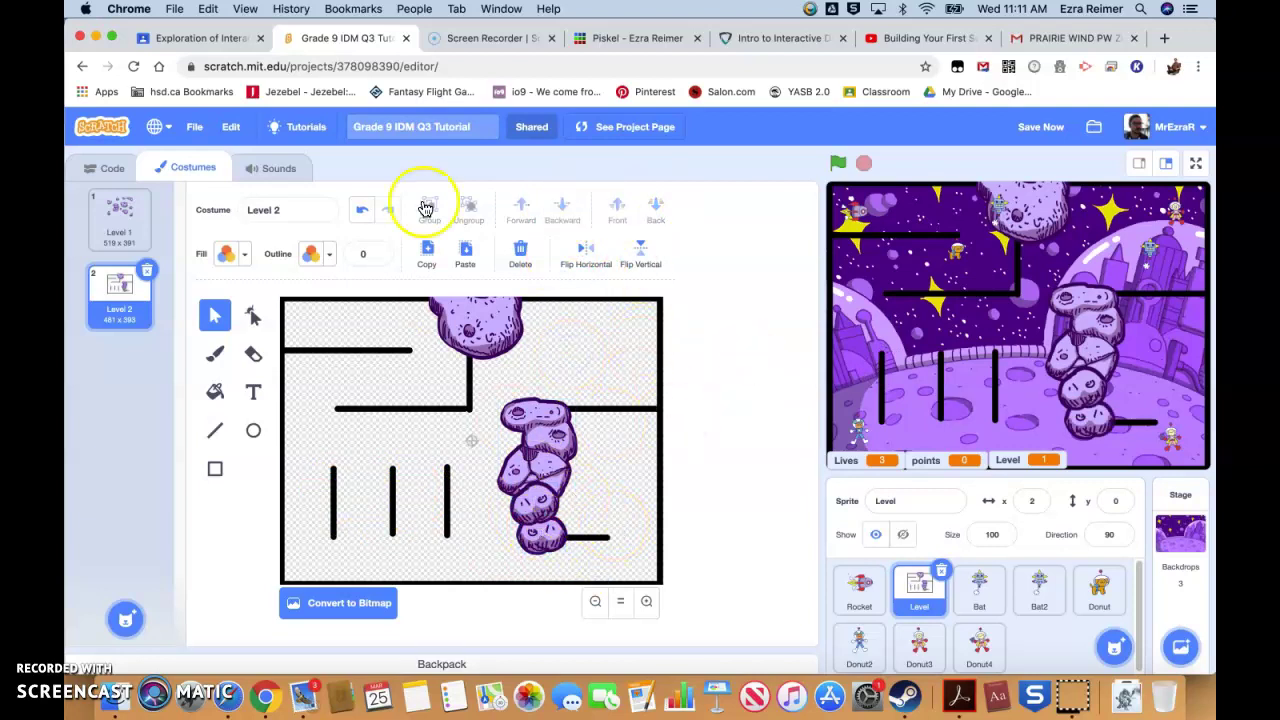
- Copy the asteroid at Level 1's left edge into Level 2, place it where the horizontal wall meets the right edge, and flip it horizontally
{"action": "left_click", "coordinate": [119, 216]}
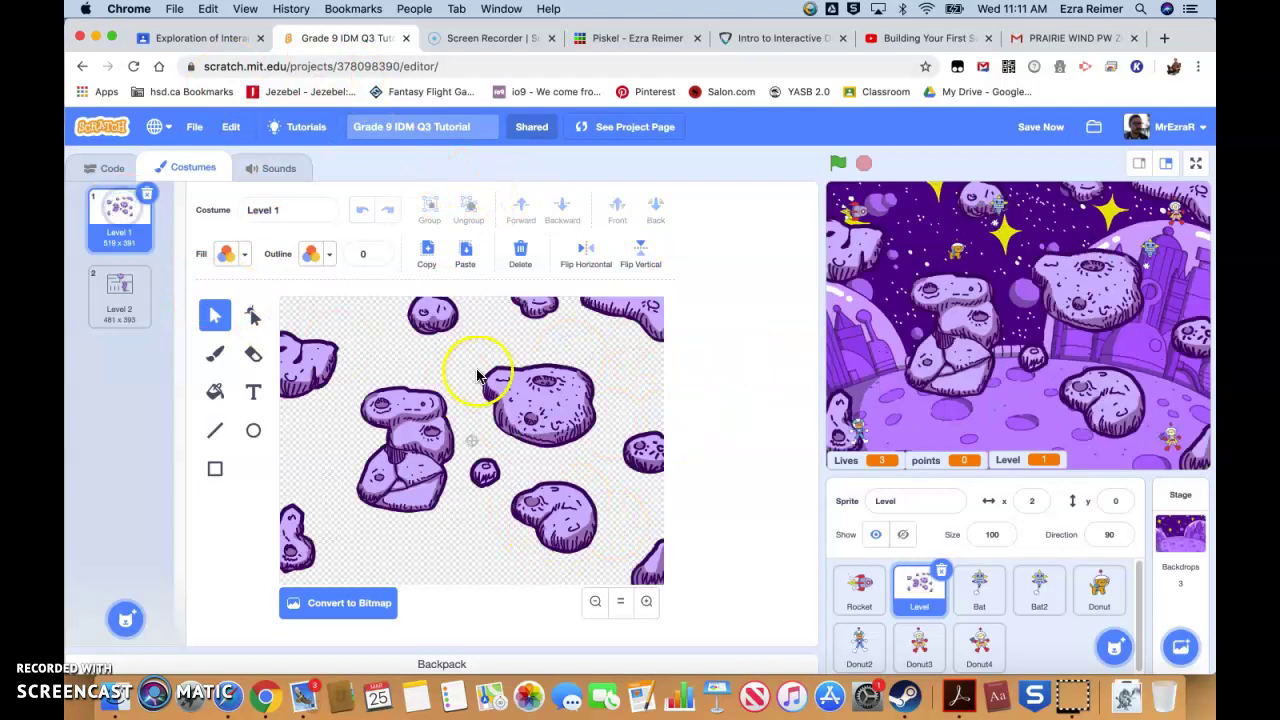
{"action": "left_click_drag", "start_coordinate": [348, 314], "coordinate": [280, 428]}
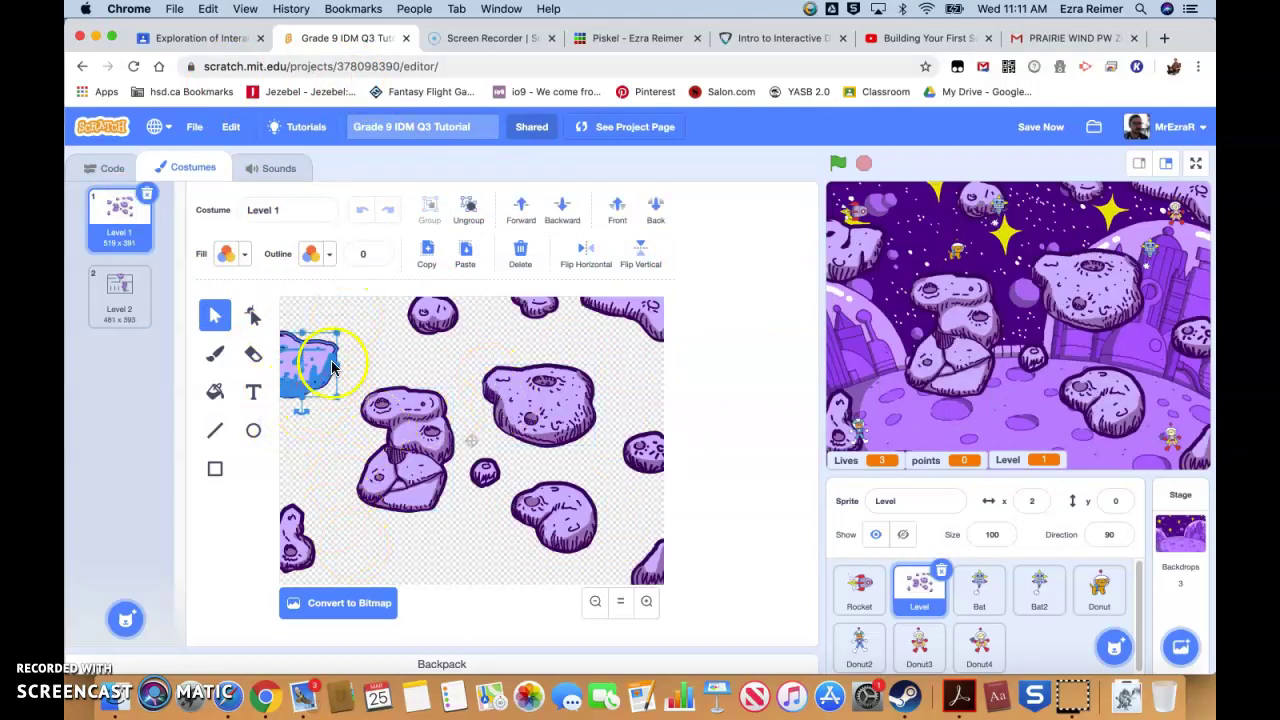
{"action": "left_click", "coordinate": [119, 296]}
{"action": "key", "text": "super+v"}
{"action": "left_click_drag", "start_coordinate": [318, 395], "coordinate": [640, 425]}
{"action": "left_click", "coordinate": [587, 252]}
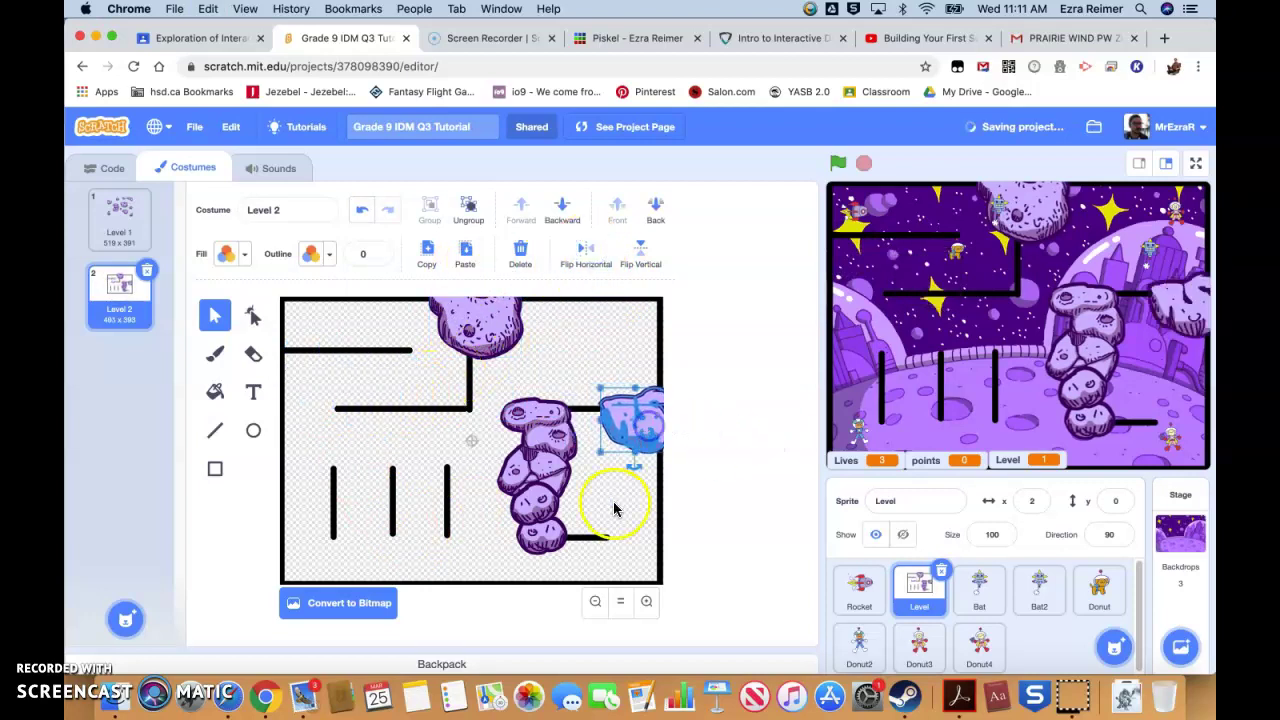
{"action": "left_click", "coordinate": [614, 508]}
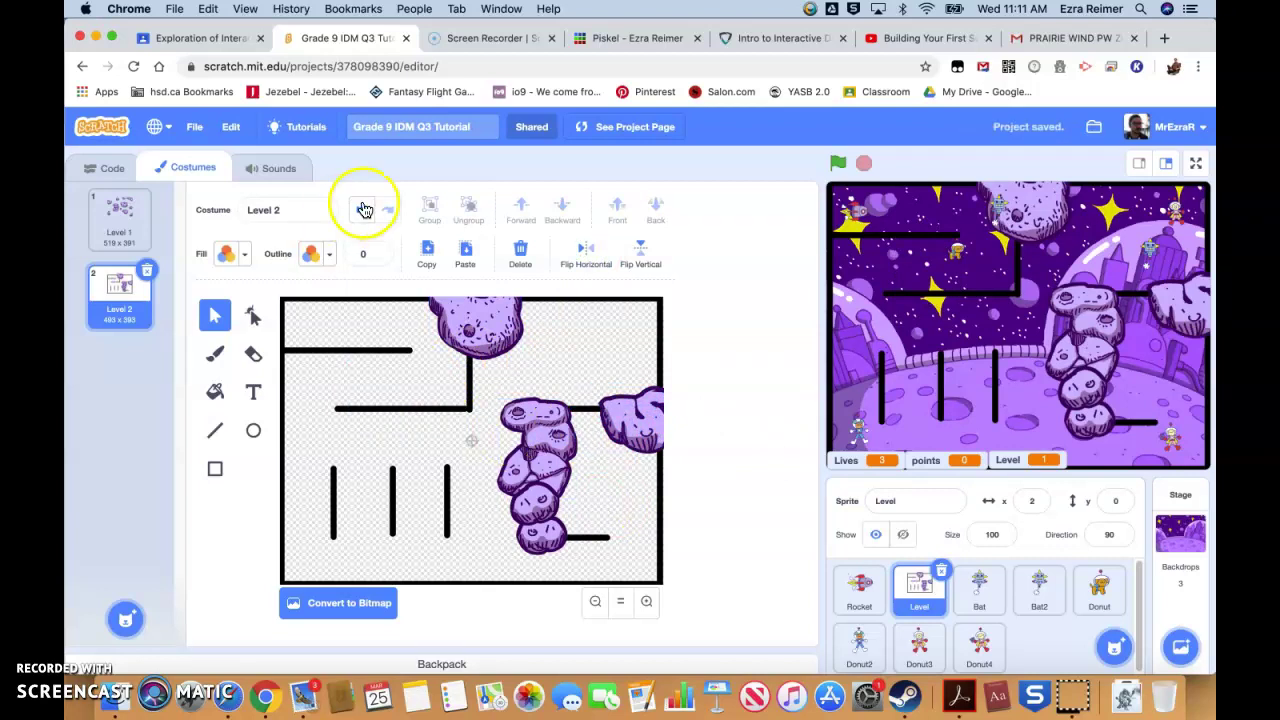
- Copy the oval asteroid at Level 1's right edge into Level 2, between the stack and the right-edge asteroid, and send it to the back
{"action": "left_click", "coordinate": [117, 215]}
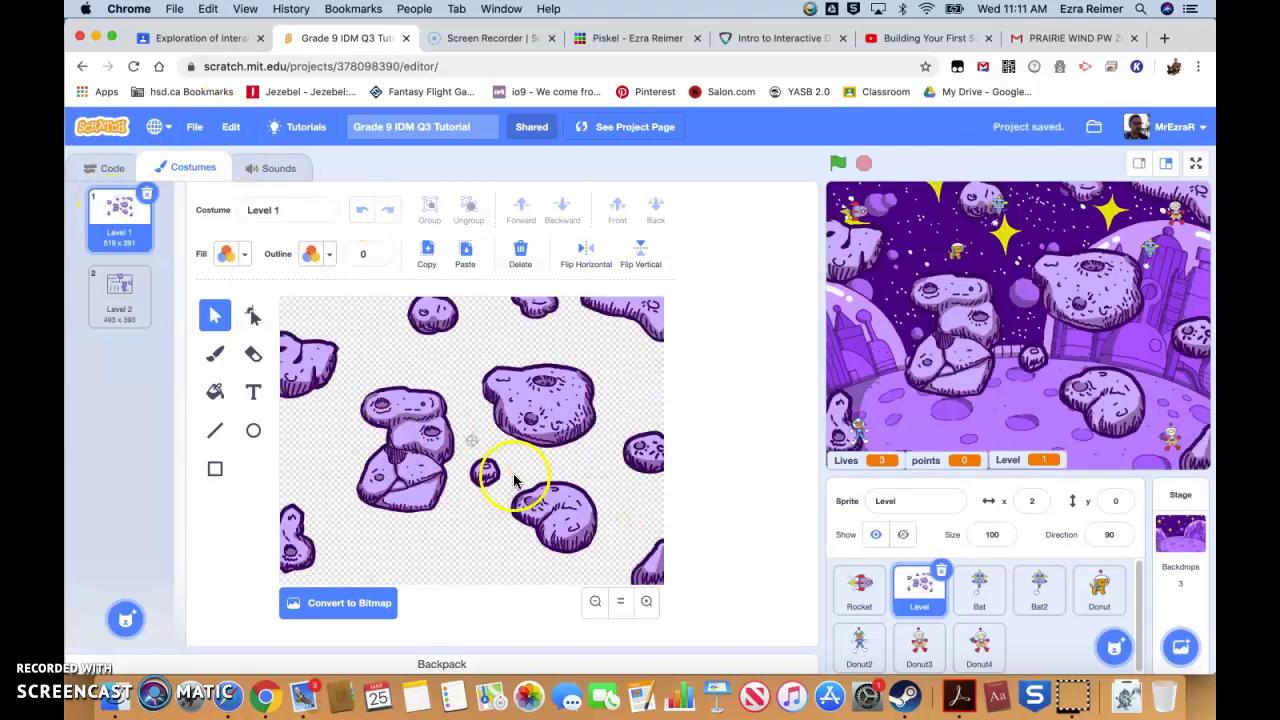
{"action": "left_click", "coordinate": [658, 486]}
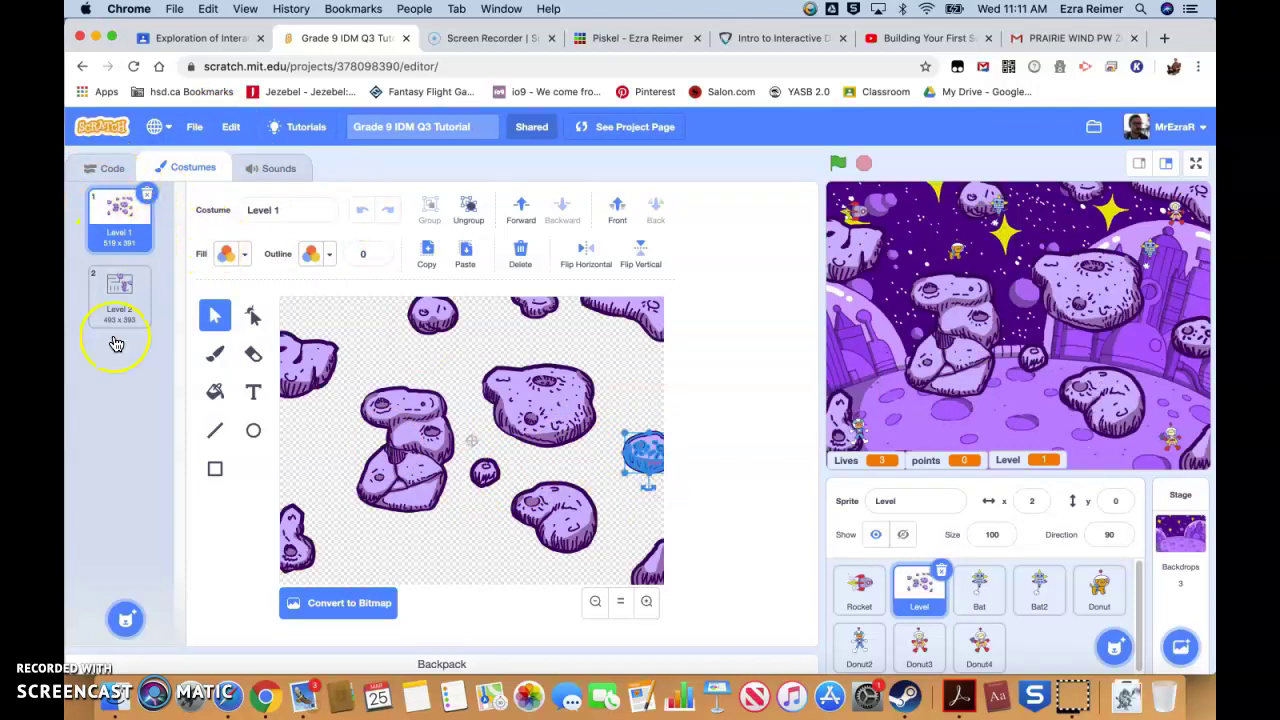
{"action": "left_click", "coordinate": [119, 292]}
{"action": "key", "text": "super+v"}
{"action": "left_click_drag", "start_coordinate": [646, 457], "coordinate": [584, 413]}
{"action": "left_click", "coordinate": [620, 488]}
{"action": "left_click_drag", "start_coordinate": [620, 440], "coordinate": [582, 428]}
{"action": "left_click", "coordinate": [647, 207]}
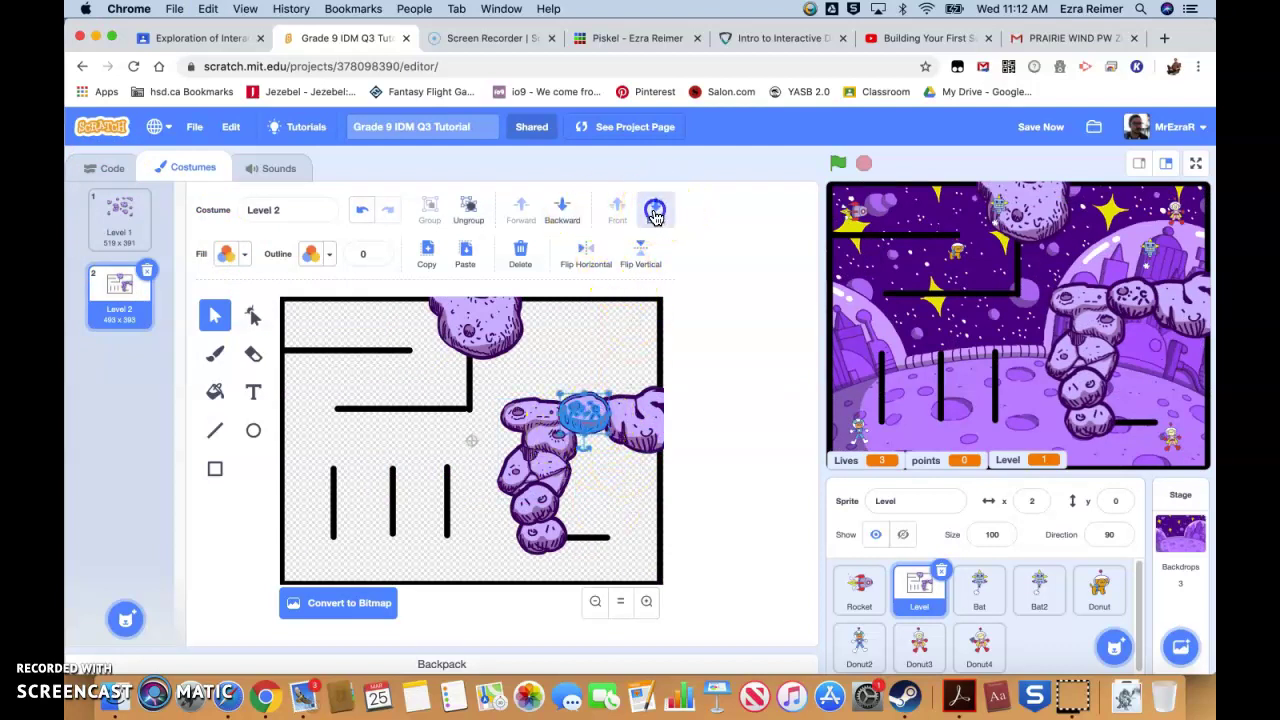
{"action": "left_click", "coordinate": [605, 355]}
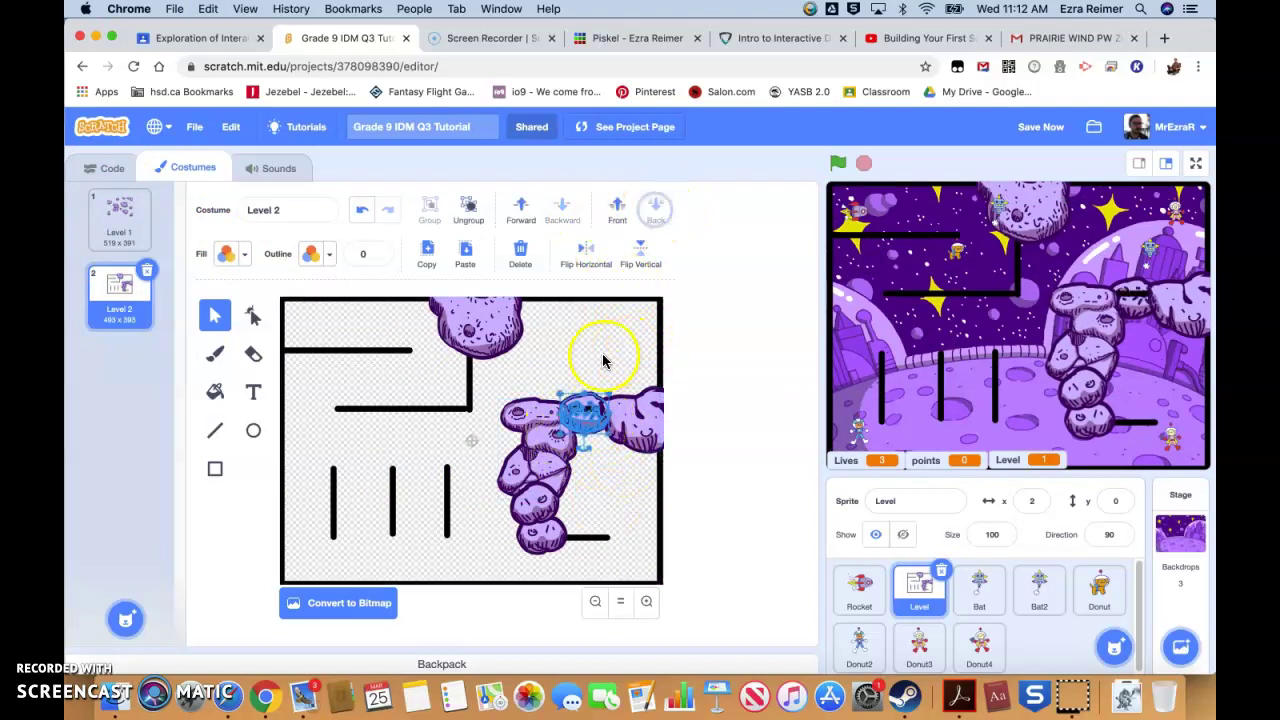
- Delete the C-shaped wall behind the asteroids and nudge the stack's lowest round rock upward
{"action": "left_click", "coordinate": [586, 414]}
{"action": "key", "text": "Delete"}
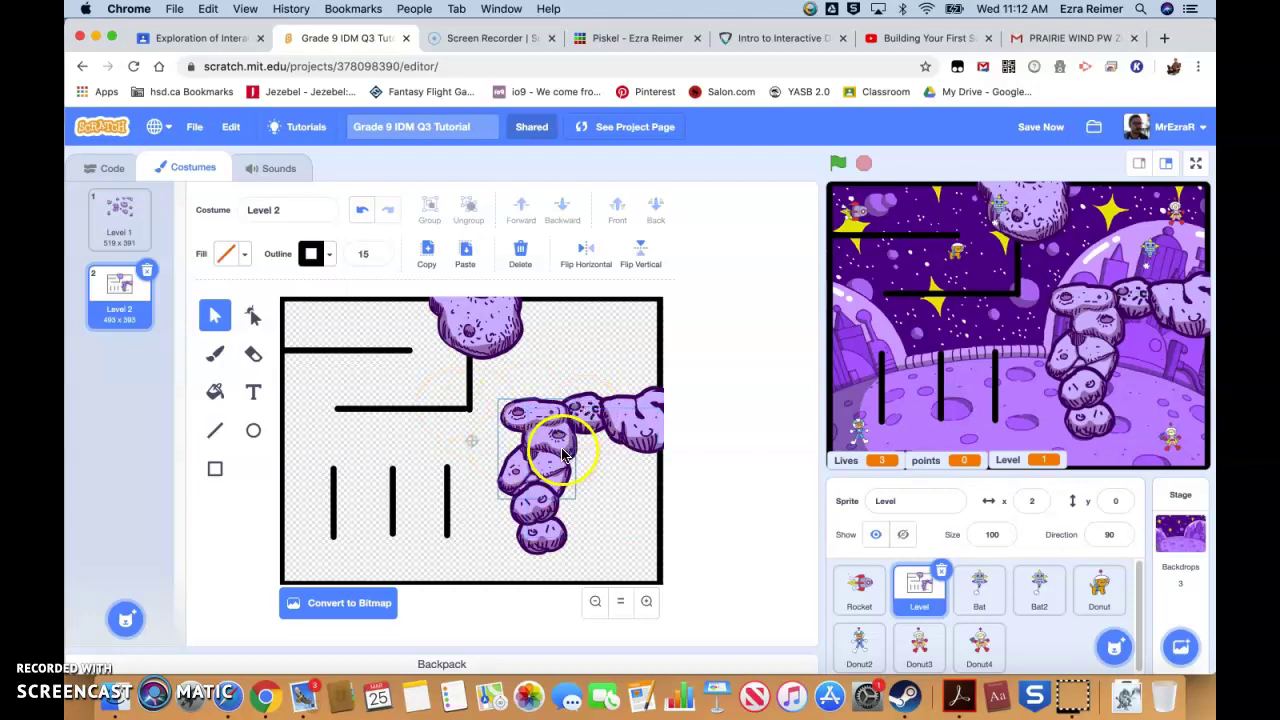
{"action": "left_click", "coordinate": [533, 540]}
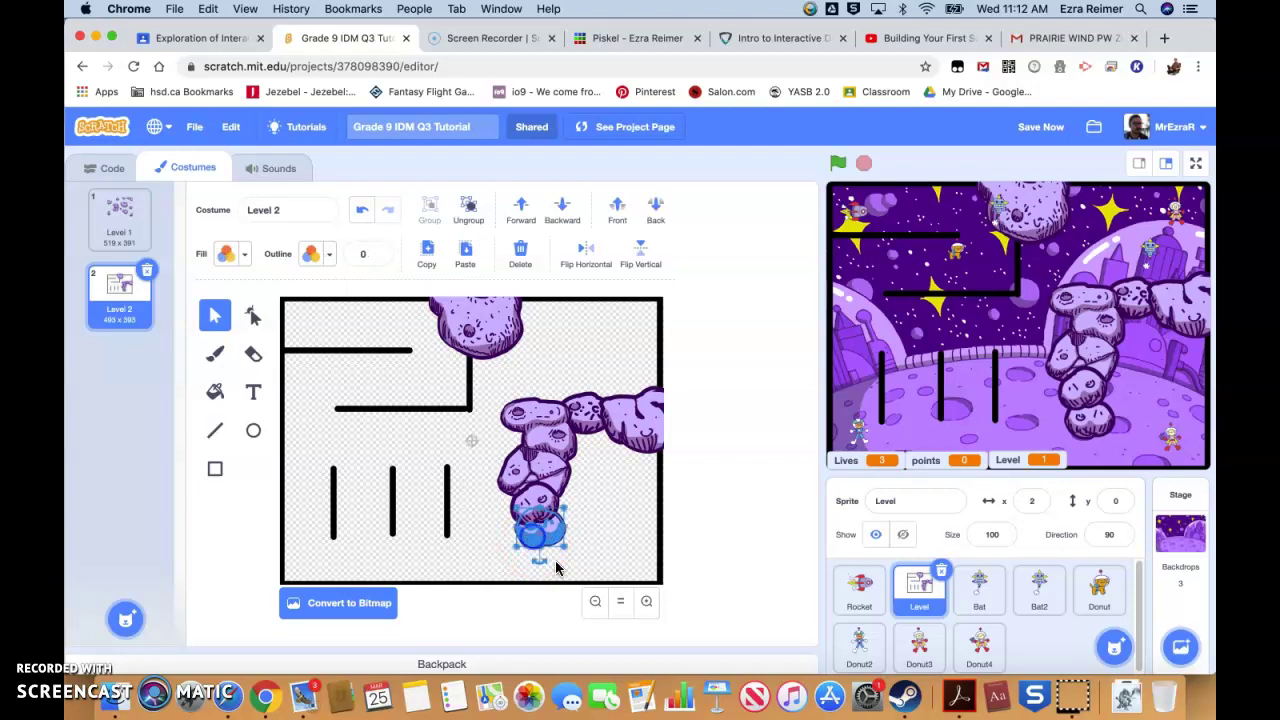
- Copy Level 1's bean-shaped asteroid into Level 2 over the left end of the upper-left wall and squash it vertically
{"action": "left_click", "coordinate": [117, 212]}
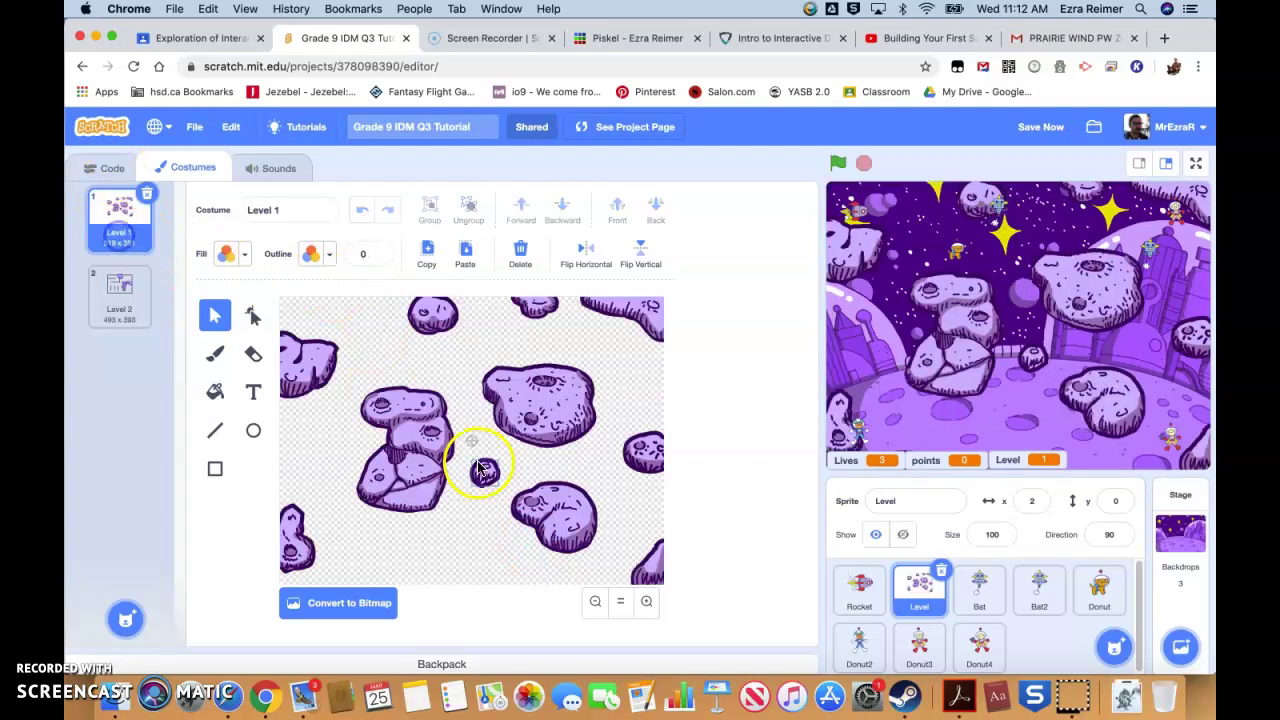
{"action": "left_click", "coordinate": [568, 530]}
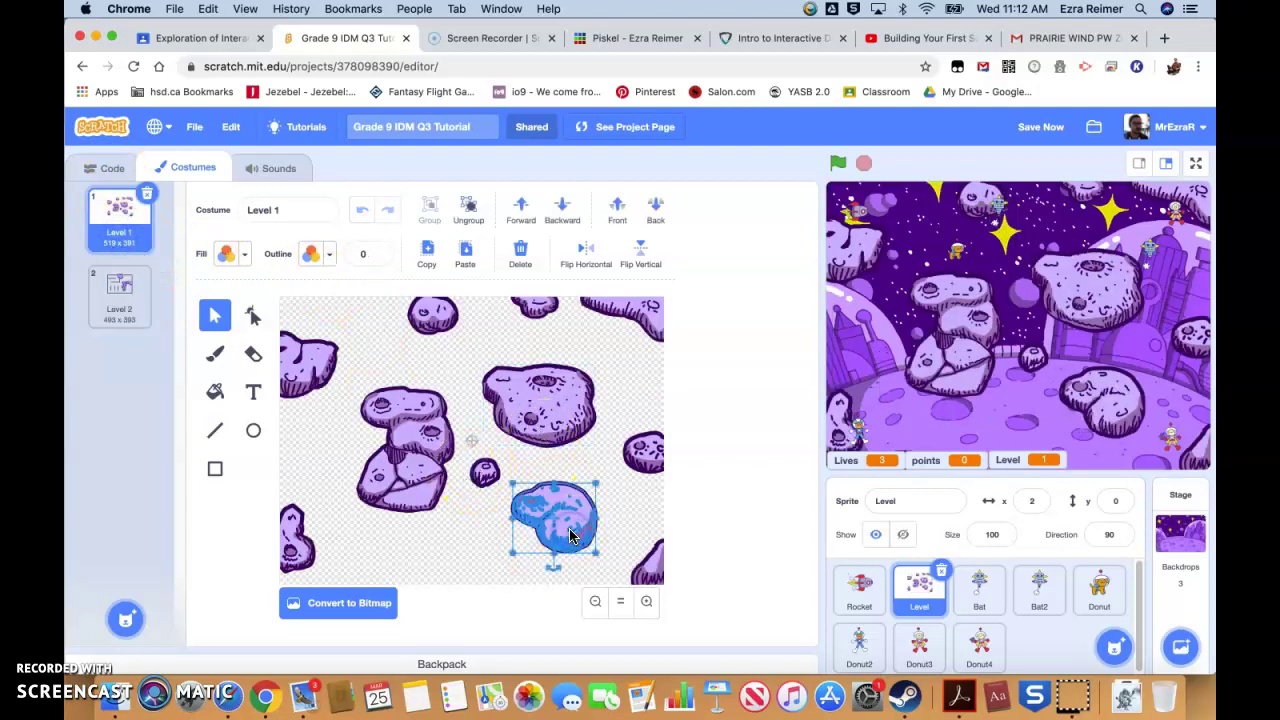
{"action": "left_click", "coordinate": [119, 290]}
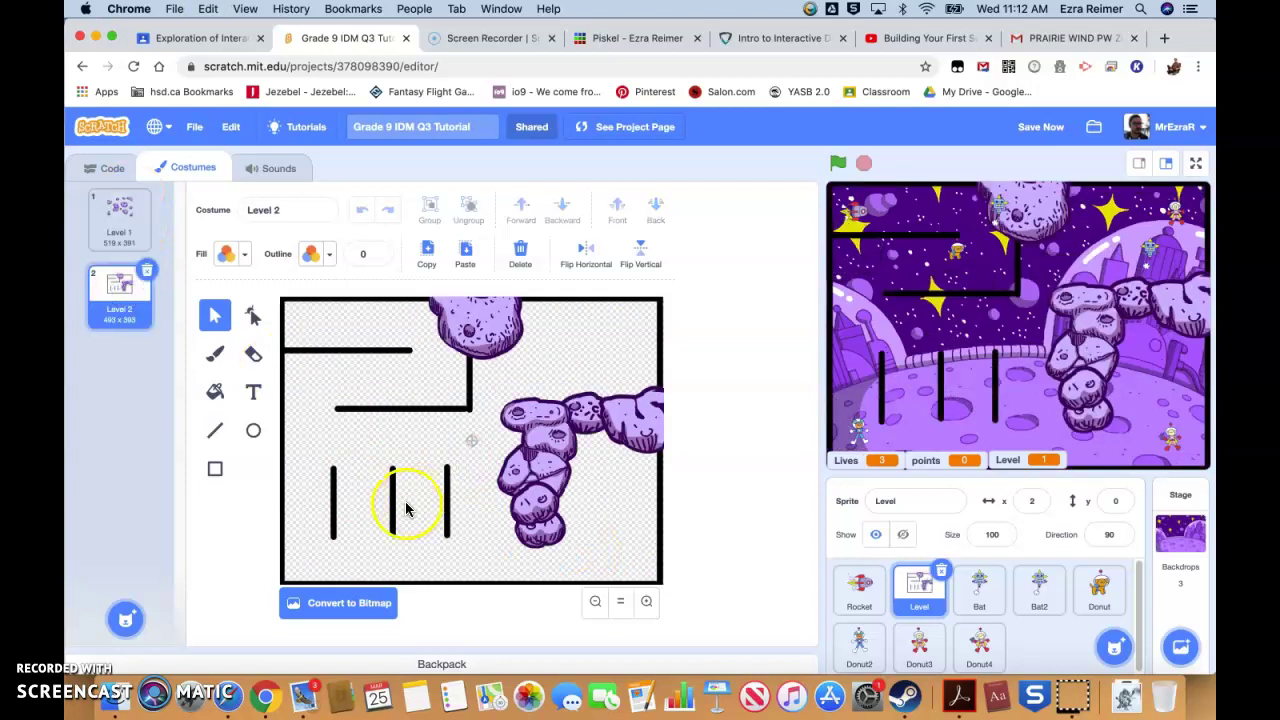
{"action": "key", "text": "ctrl+v"}
{"action": "left_click_drag", "start_coordinate": [583, 528], "coordinate": [335, 379]}
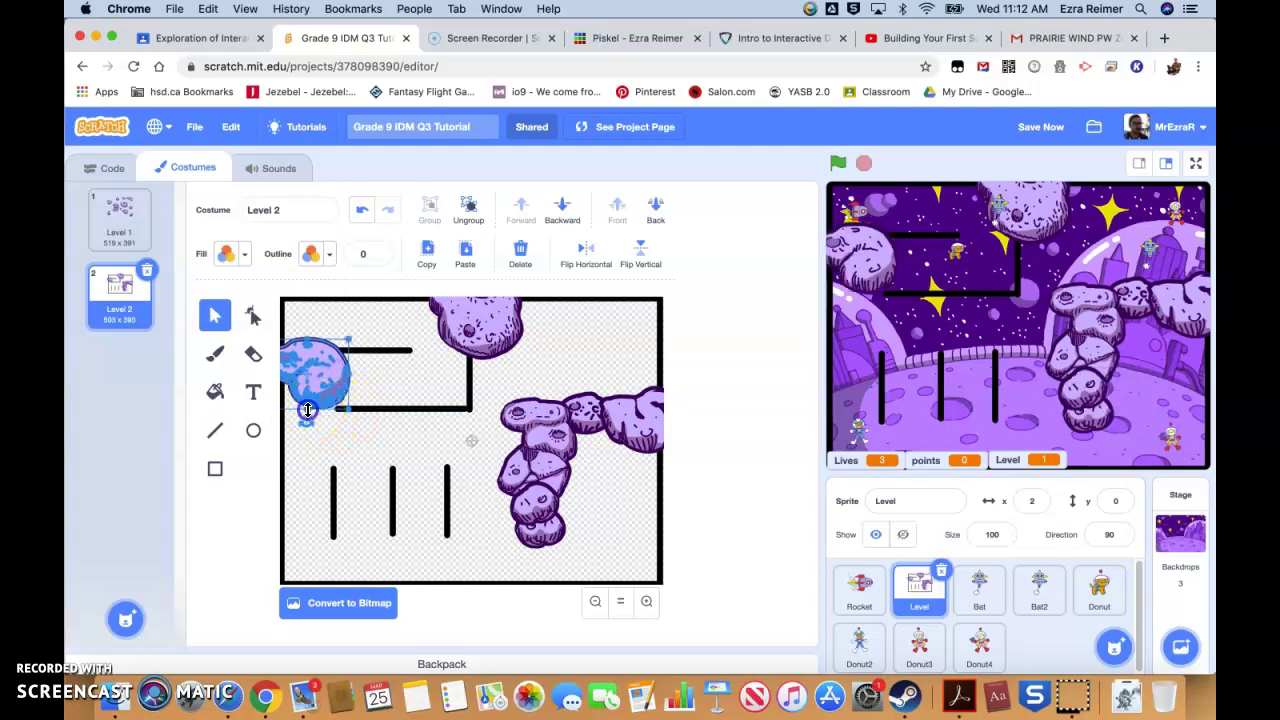
{"action": "left_click", "coordinate": [374, 395]}
{"action": "left_click_drag", "start_coordinate": [335, 385], "coordinate": [345, 385]}
{"action": "left_click", "coordinate": [313, 476]}
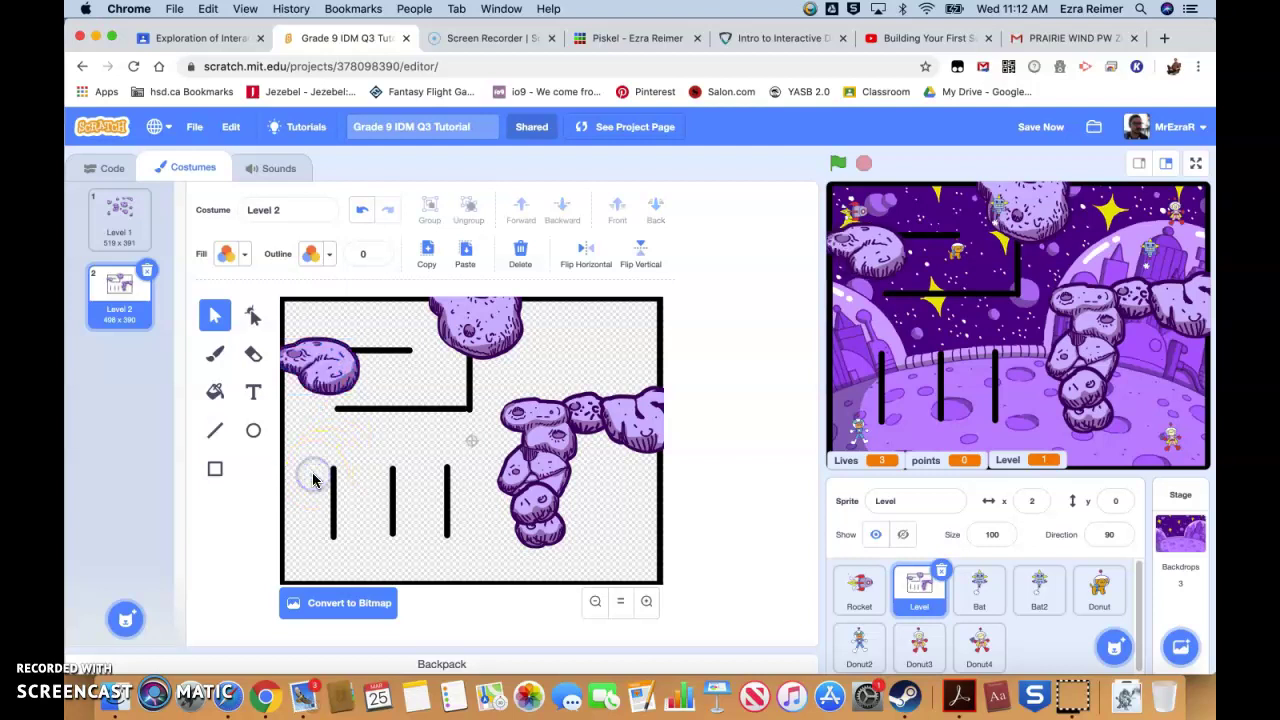
- Place a copy of the round rock behind the right end of the bean-shaped asteroid and delete the upper-left horizontal wall
{"action": "left_click", "coordinate": [530, 470]}
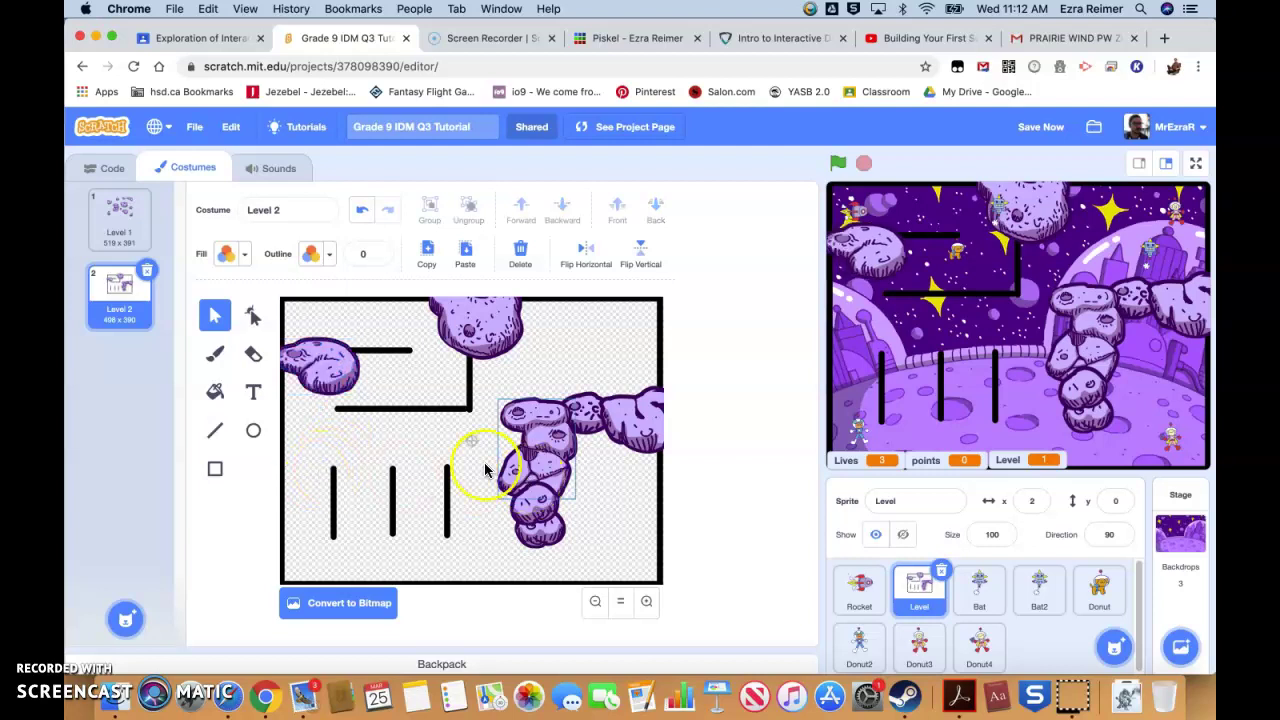
{"action": "left_click", "coordinate": [548, 462]}
{"action": "left_click_drag", "start_coordinate": [548, 462], "coordinate": [367, 363]}
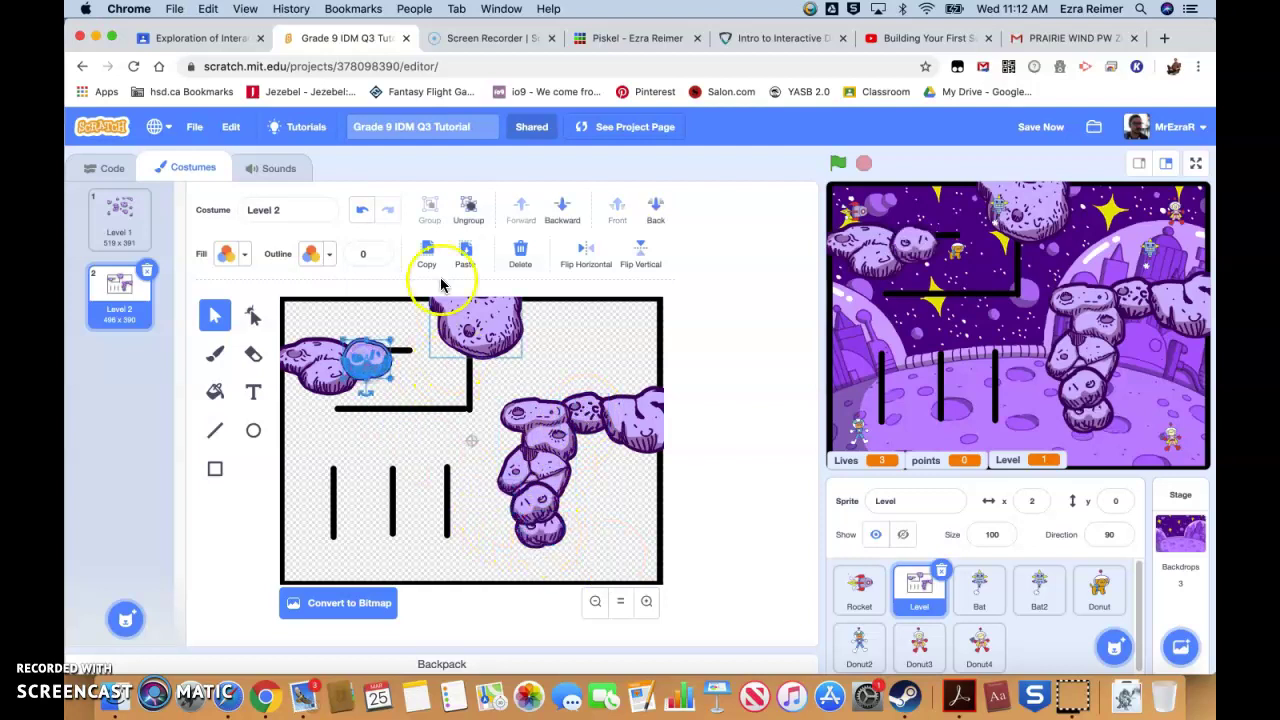
{"action": "left_click", "coordinate": [655, 205]}
{"action": "left_click", "coordinate": [409, 351]}
{"action": "key", "text": "BackSpace"}
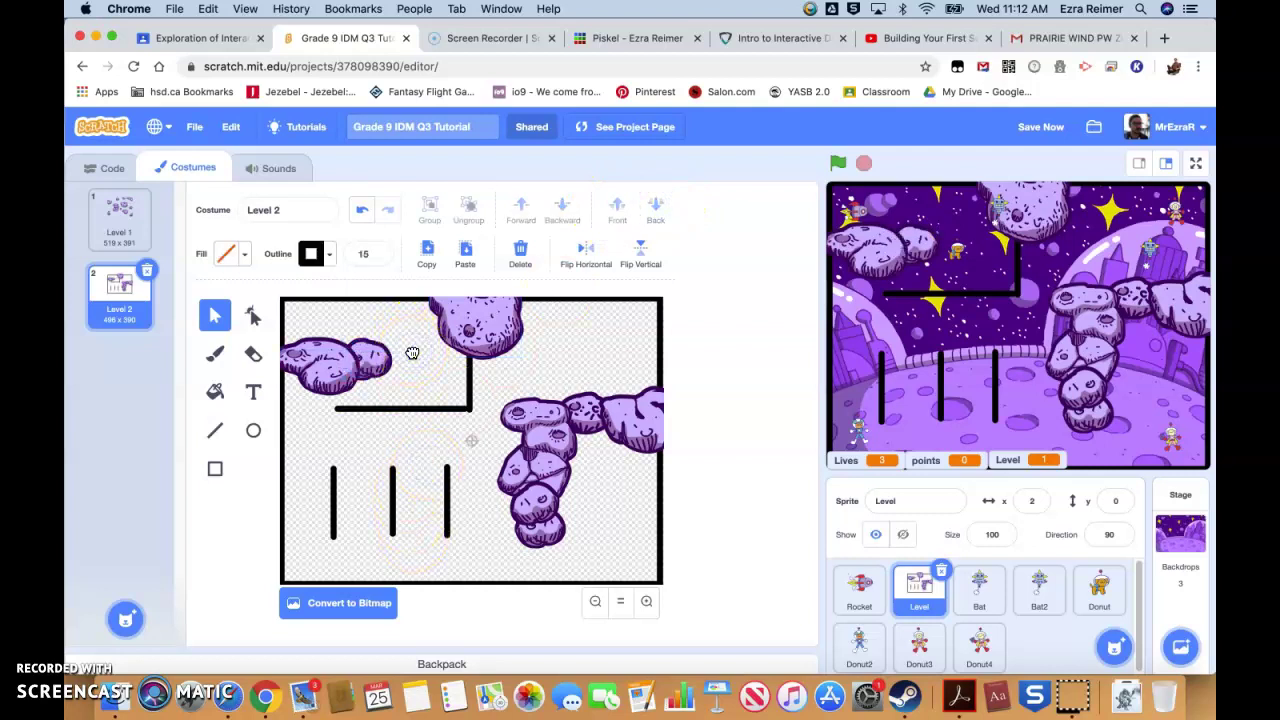
{"action": "left_click", "coordinate": [404, 340]}
{"action": "left_click", "coordinate": [466, 468]}
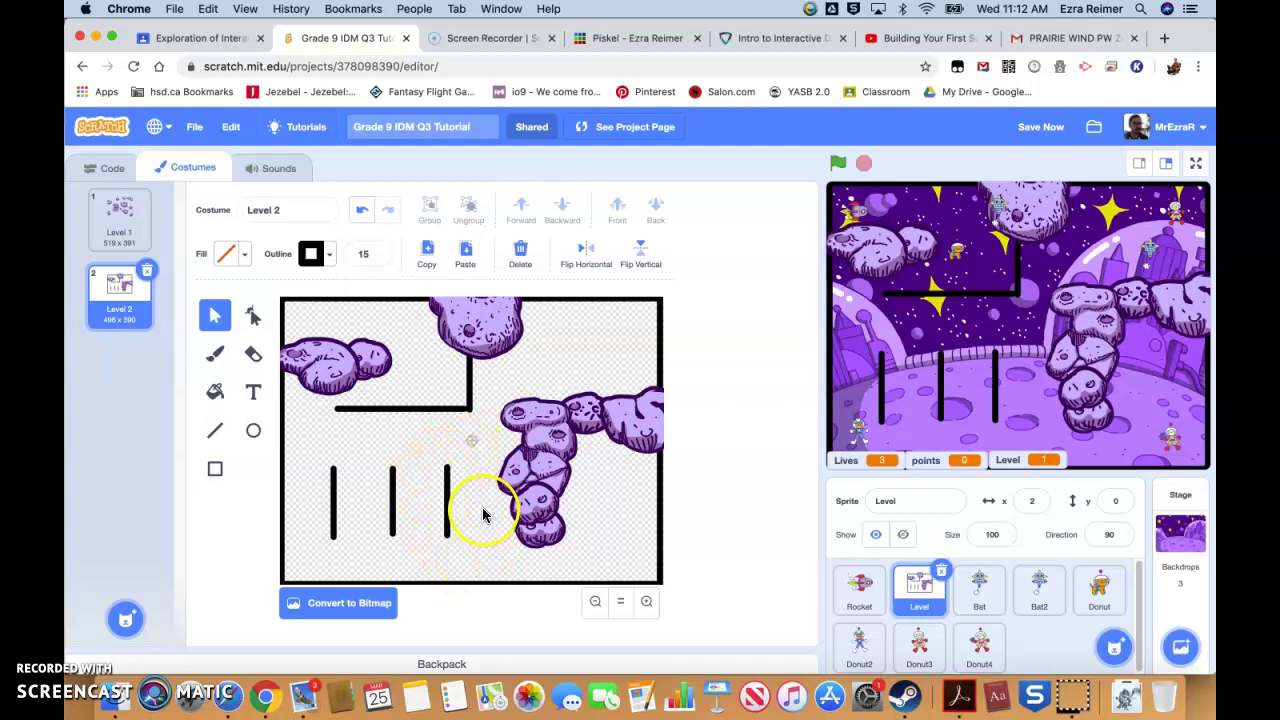
- Add another copy of the round rock at the left edge, beneath the bean-shaped asteroid
{"action": "left_click", "coordinate": [376, 366]}
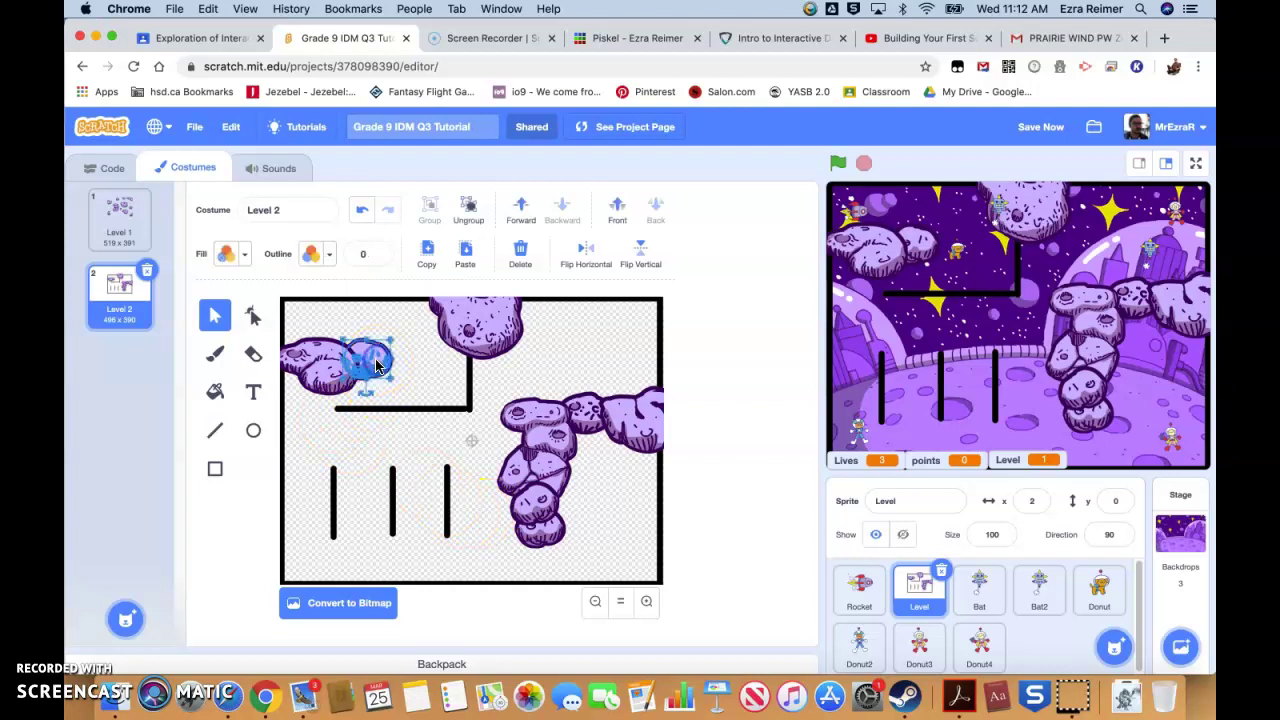
{"action": "left_click_drag", "start_coordinate": [372, 397], "coordinate": [272, 378]}
{"action": "left_click", "coordinate": [299, 447]}
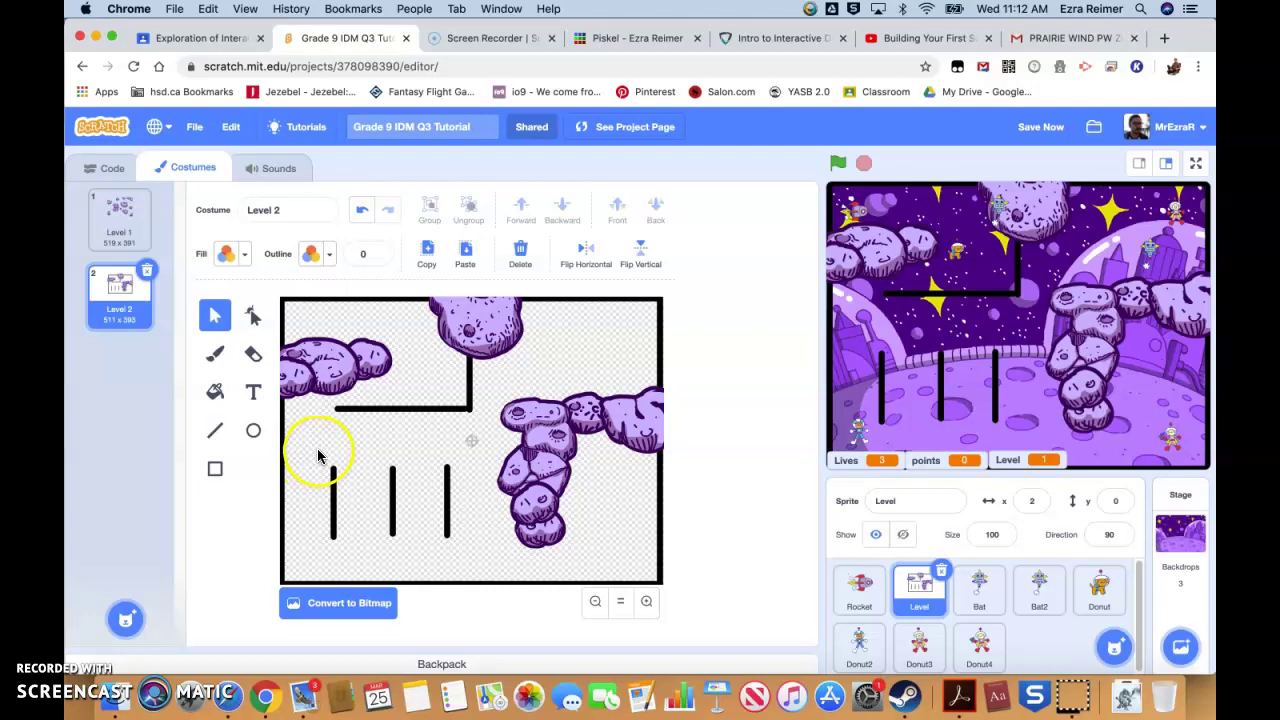
- Place a copy of the large upper asteroid in the lower-left corner of the Level 2 costume
{"action": "left_click", "coordinate": [493, 315]}
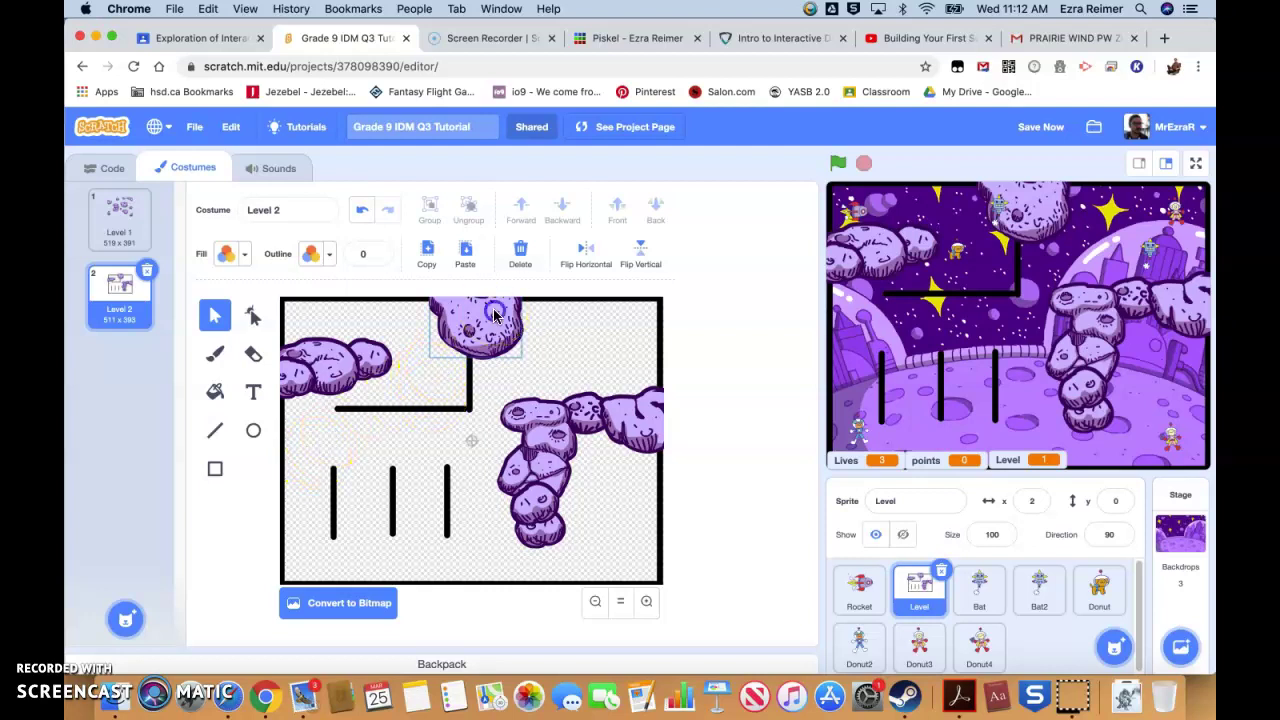
{"action": "left_click_drag", "start_coordinate": [486, 349], "coordinate": [346, 546]}
{"action": "left_click", "coordinate": [384, 570]}
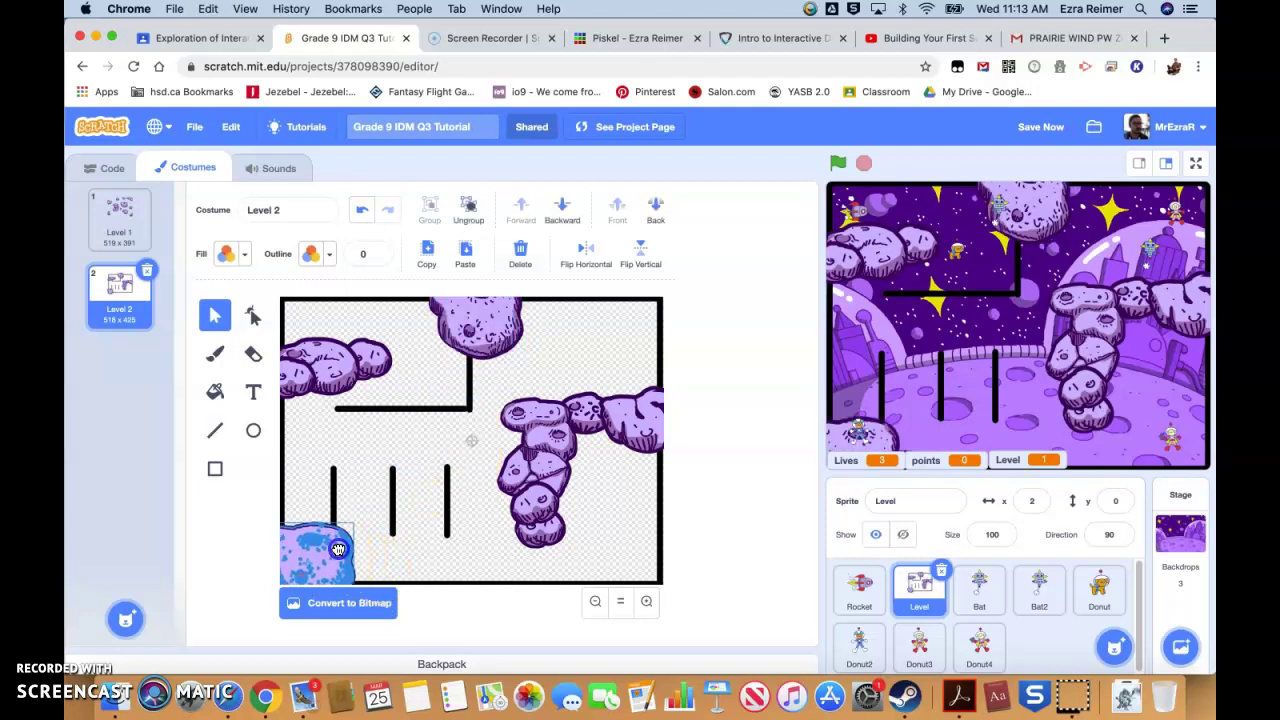
{"action": "left_click", "coordinate": [390, 561]}
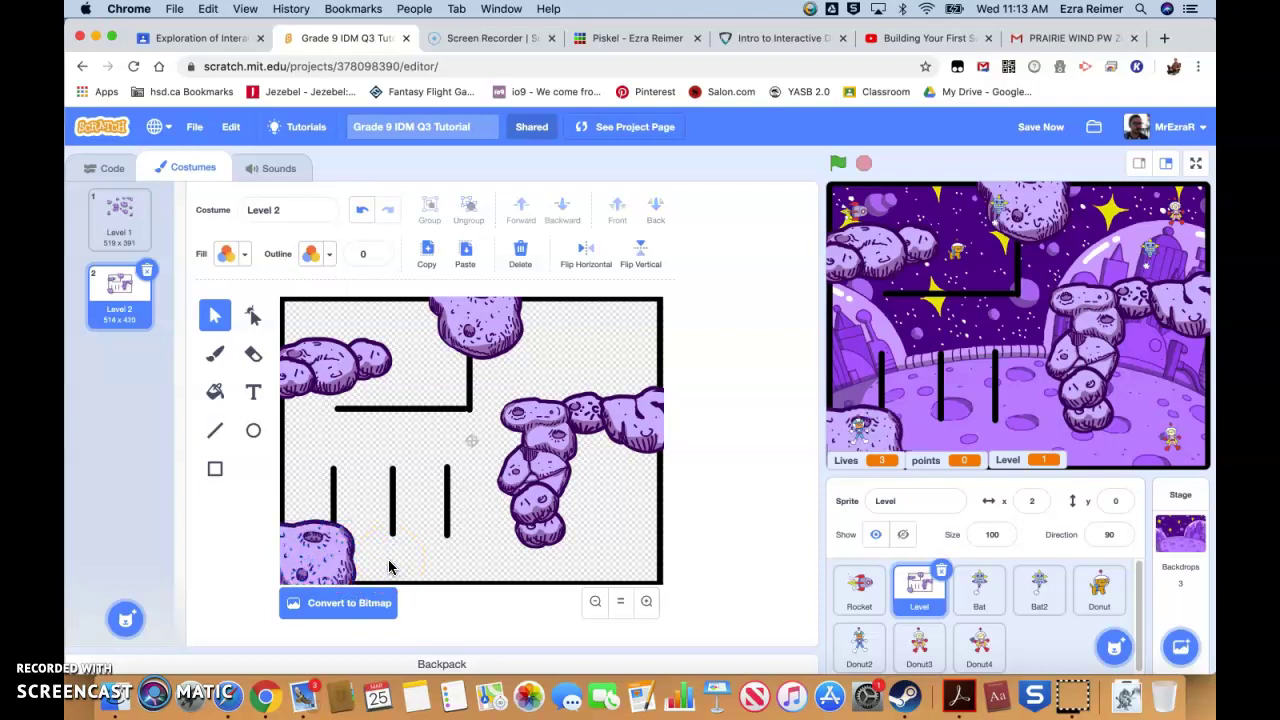
- Copy the pear-shaped asteroid at Level 1's left edge into Level 2 and place it over the rightmost short vertical wall
{"action": "left_click", "coordinate": [119, 215]}
{"action": "left_click", "coordinate": [498, 543]}
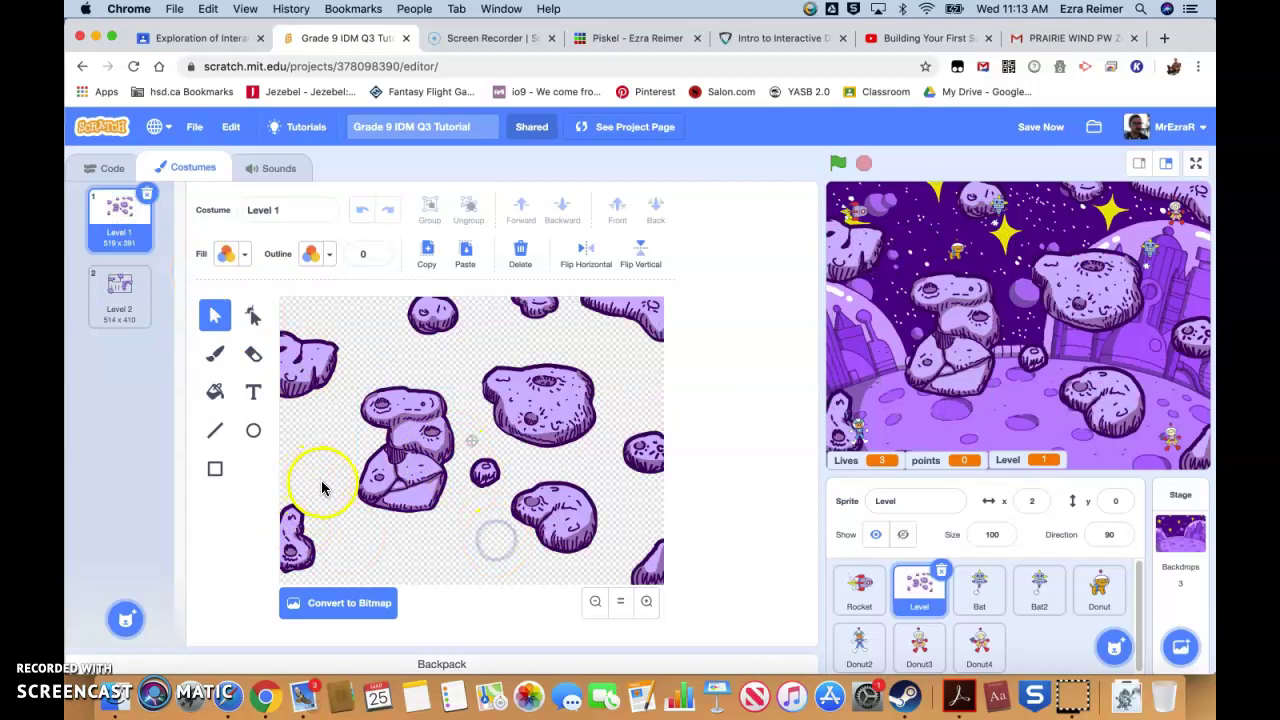
{"action": "left_click_drag", "start_coordinate": [322, 478], "coordinate": [272, 578]}
{"action": "left_click", "coordinate": [119, 295]}
{"action": "key", "text": "super+v"}
{"action": "left_click_drag", "start_coordinate": [298, 556], "coordinate": [458, 527]}
{"action": "left_click", "coordinate": [446, 505]}
{"action": "left_click", "coordinate": [403, 485]}
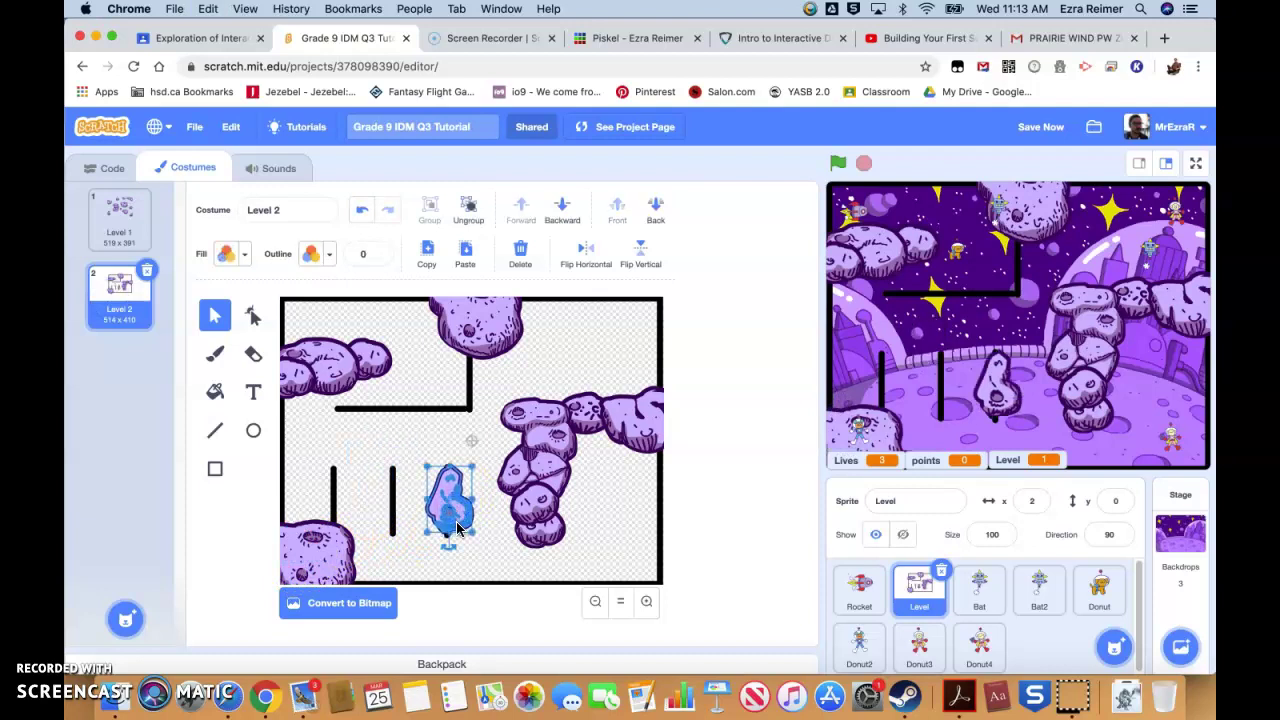
- Place a second copy of the pear-shaped asteroid over the leftmost short wall and send it to the back
{"action": "key", "text": "super+v"}
{"action": "left_click_drag", "start_coordinate": [292, 555], "coordinate": [328, 511]}
{"action": "left_click_drag", "start_coordinate": [389, 545], "coordinate": [389, 545]}
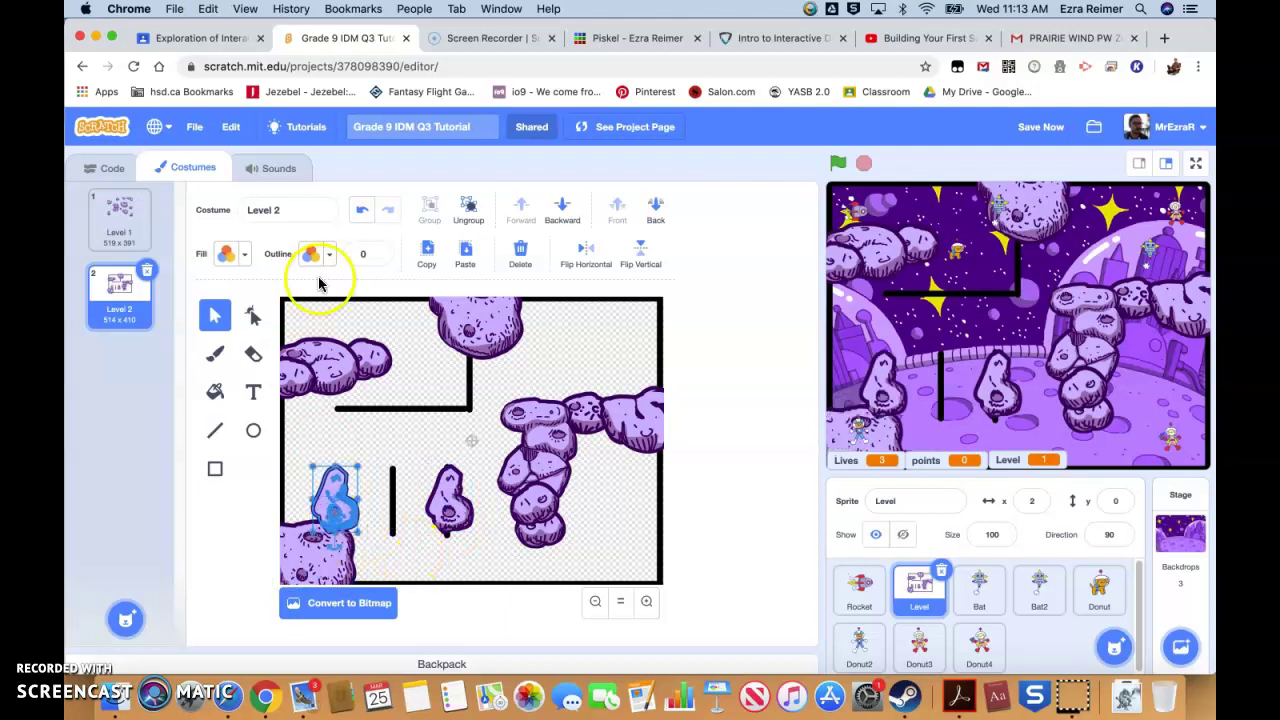
{"action": "left_click", "coordinate": [655, 210]}
{"action": "left_click", "coordinate": [396, 445]}
- Delete the leftmost and middle short vertical walls
{"action": "left_click", "coordinate": [333, 492]}
{"action": "key", "text": "Delete"}
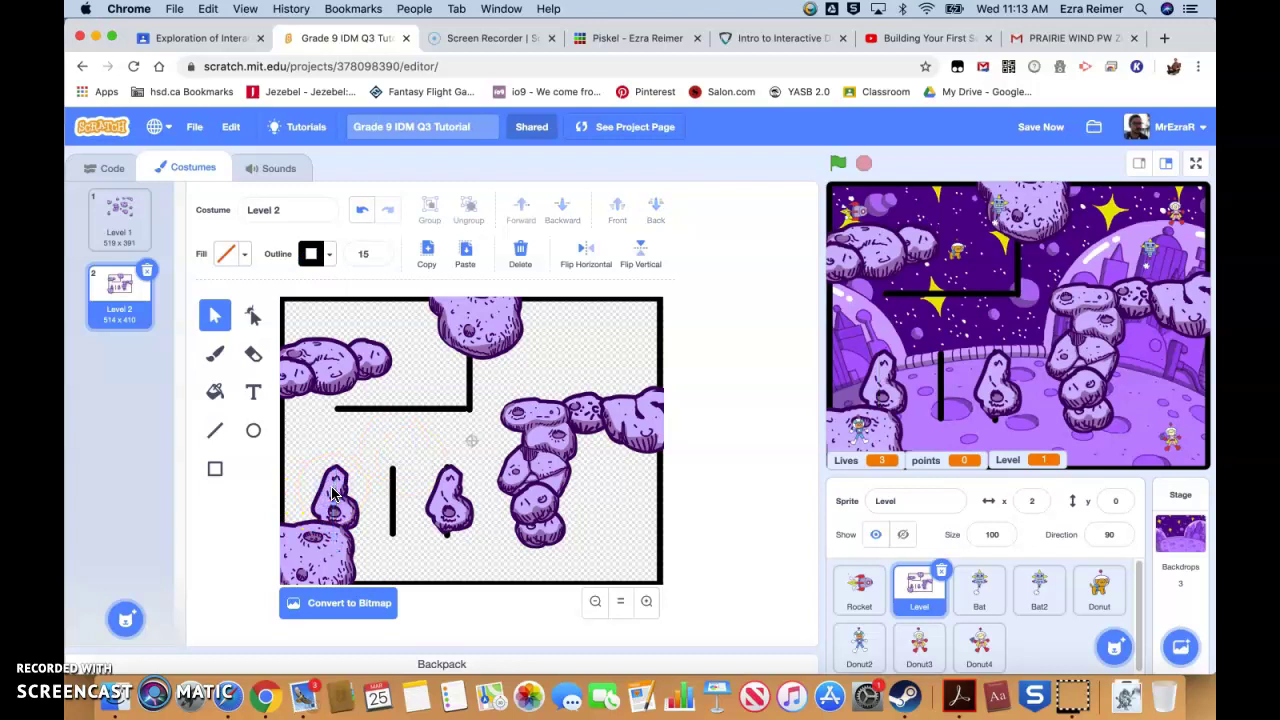
{"action": "left_click", "coordinate": [393, 487]}
{"action": "key", "text": "Delete"}
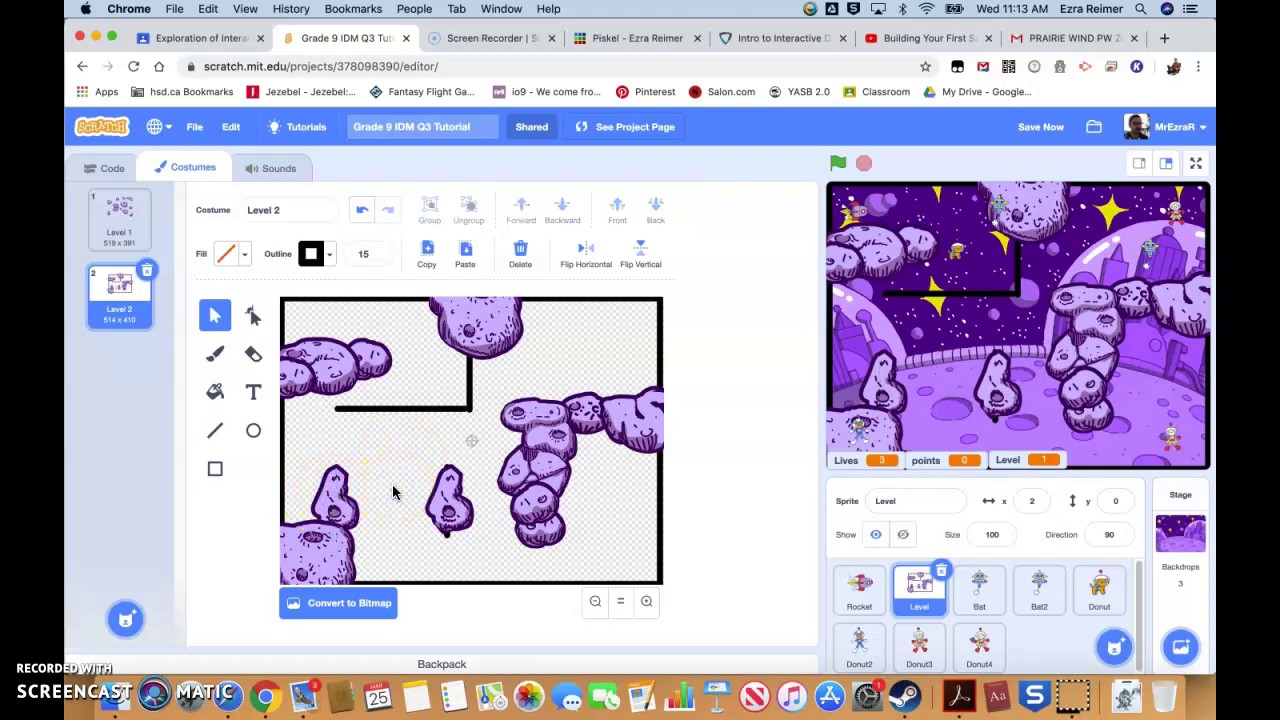
- Flip the pear-shaped asteroid on the remaining short wall horizontally and shift it slightly to the left
{"action": "left_click", "coordinate": [432, 484]}
{"action": "left_click", "coordinate": [587, 252]}
{"action": "left_click", "coordinate": [413, 477]}
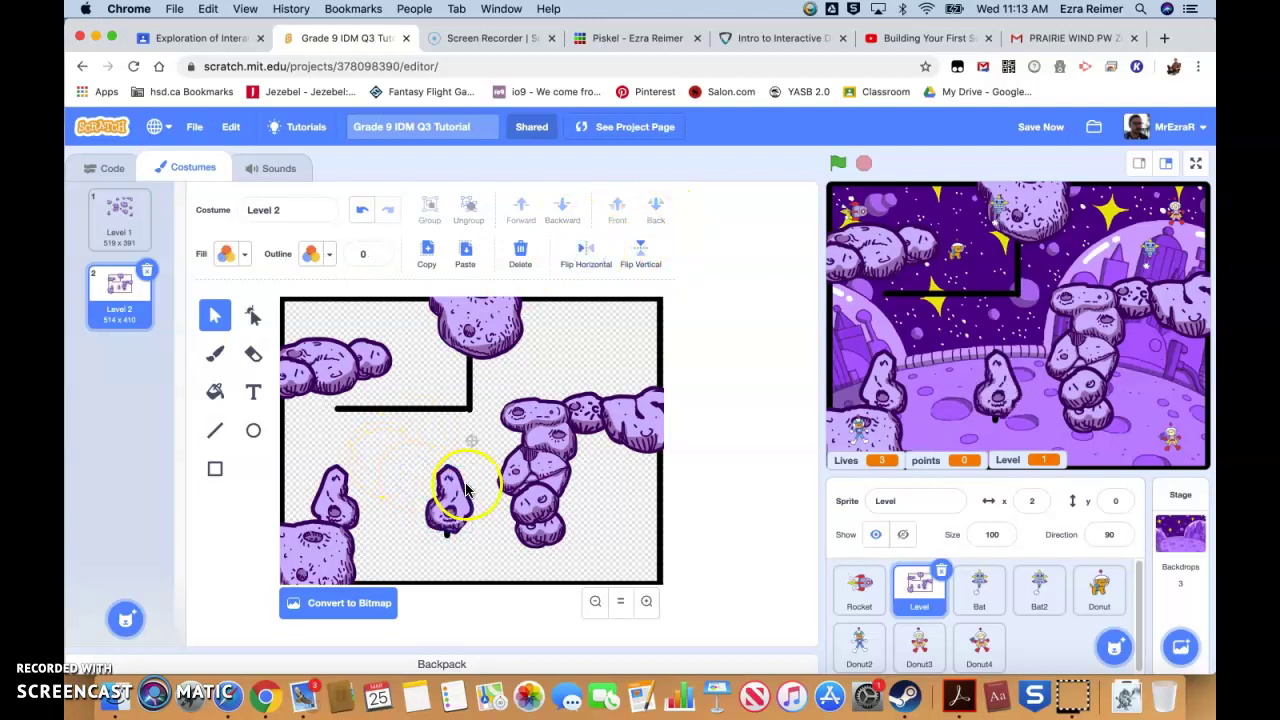
{"action": "left_click_drag", "start_coordinate": [452, 499], "coordinate": [447, 500]}
{"action": "left_click", "coordinate": [475, 552]}
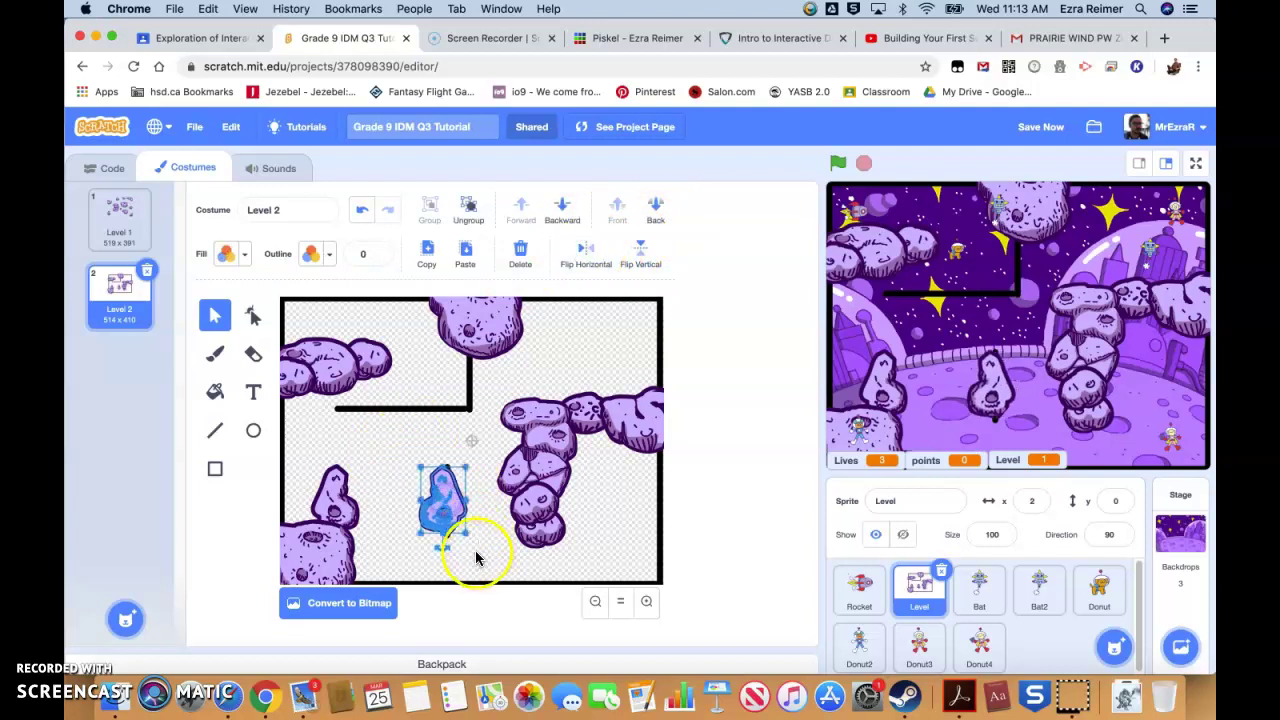
{"action": "left_click", "coordinate": [428, 473]}
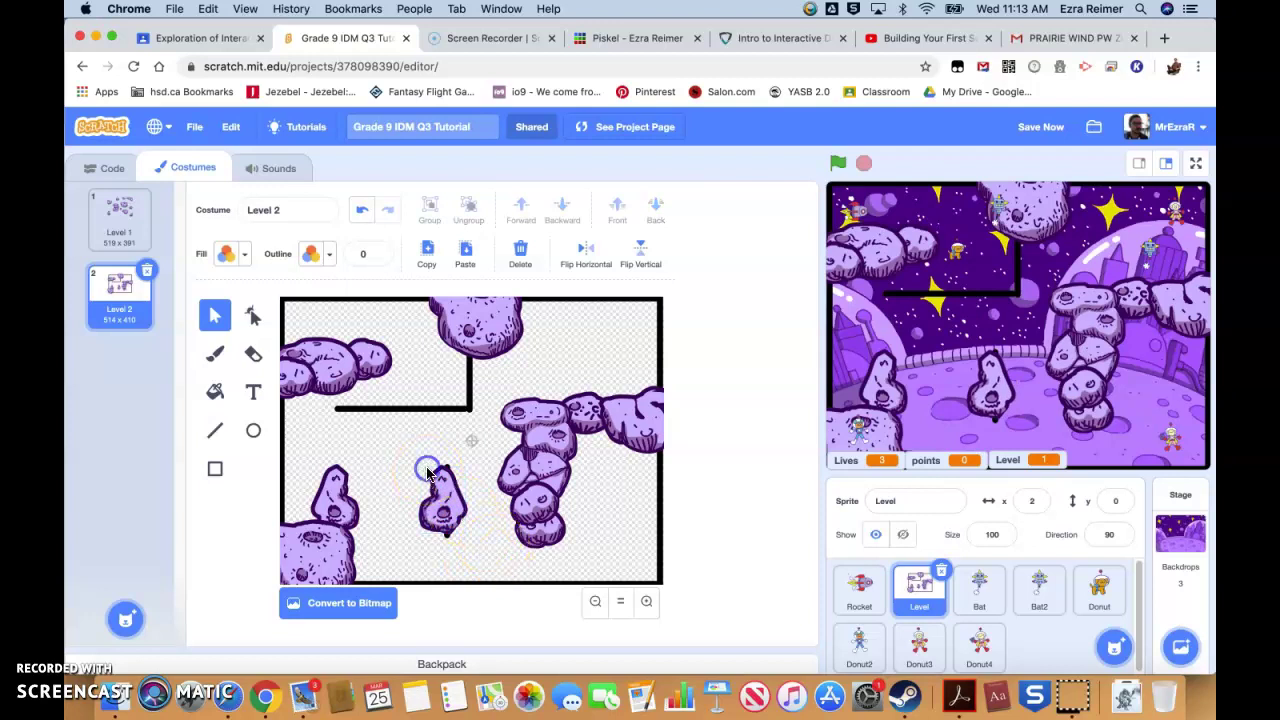
- Tilt the pear-shaped asteroid on the last short vertical wall counter-clockwise and delete that wall
{"action": "left_click", "coordinate": [453, 473]}
{"action": "left_click_drag", "start_coordinate": [445, 549], "coordinate": [471, 531]}
{"action": "left_click", "coordinate": [448, 470]}
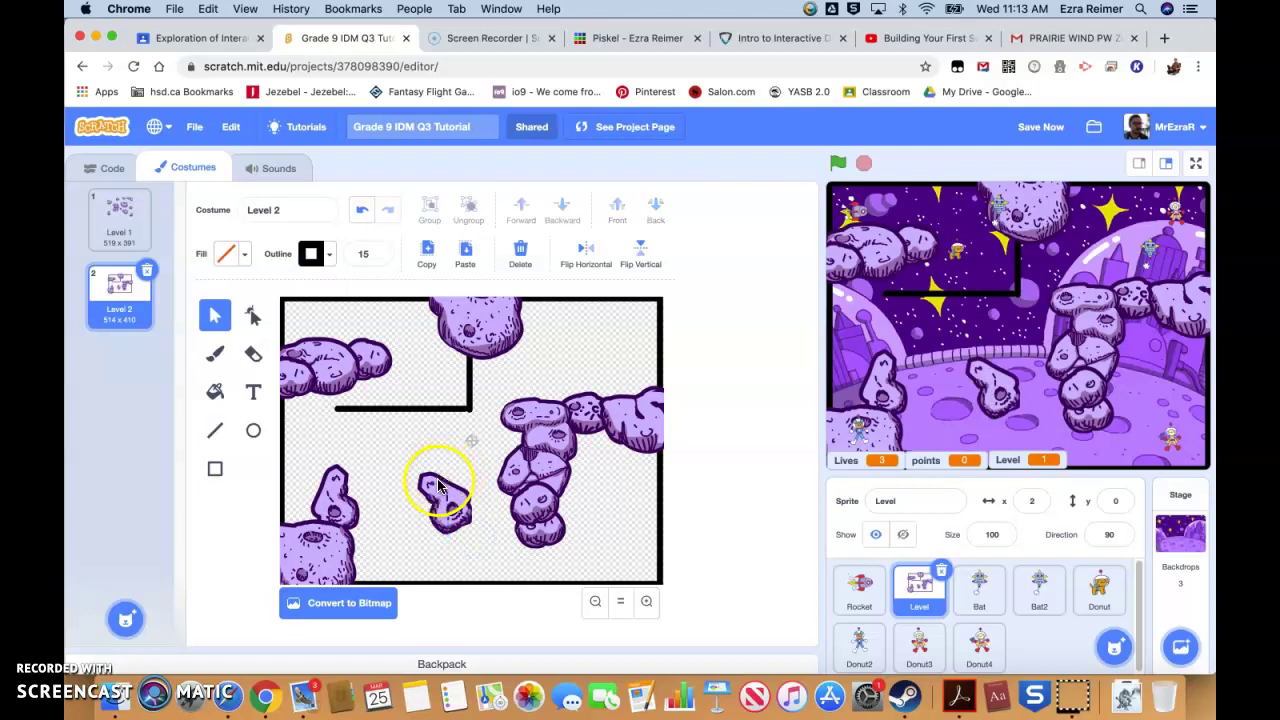
- Copy the small round asteroid at the end of the upper-left row and place it over the tilted pear-shaped asteroid
{"action": "left_click", "coordinate": [376, 361]}
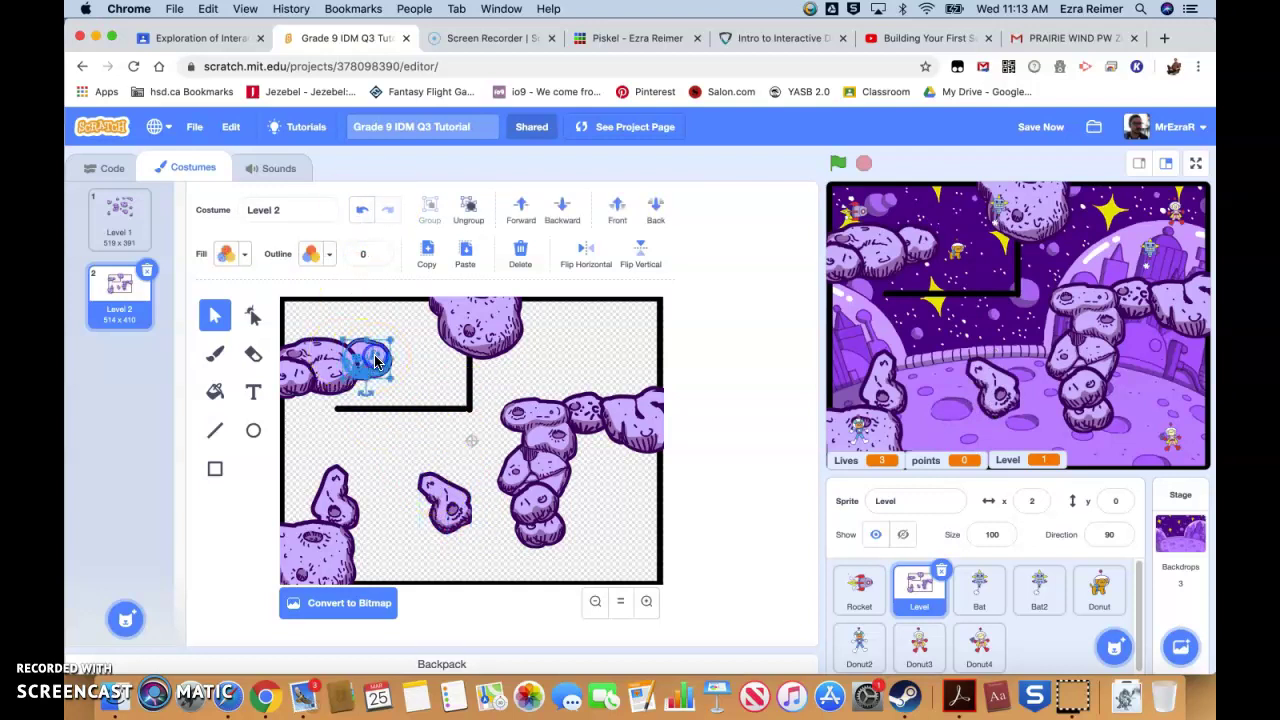
{"action": "left_click_drag", "start_coordinate": [394, 360], "coordinate": [450, 501]}
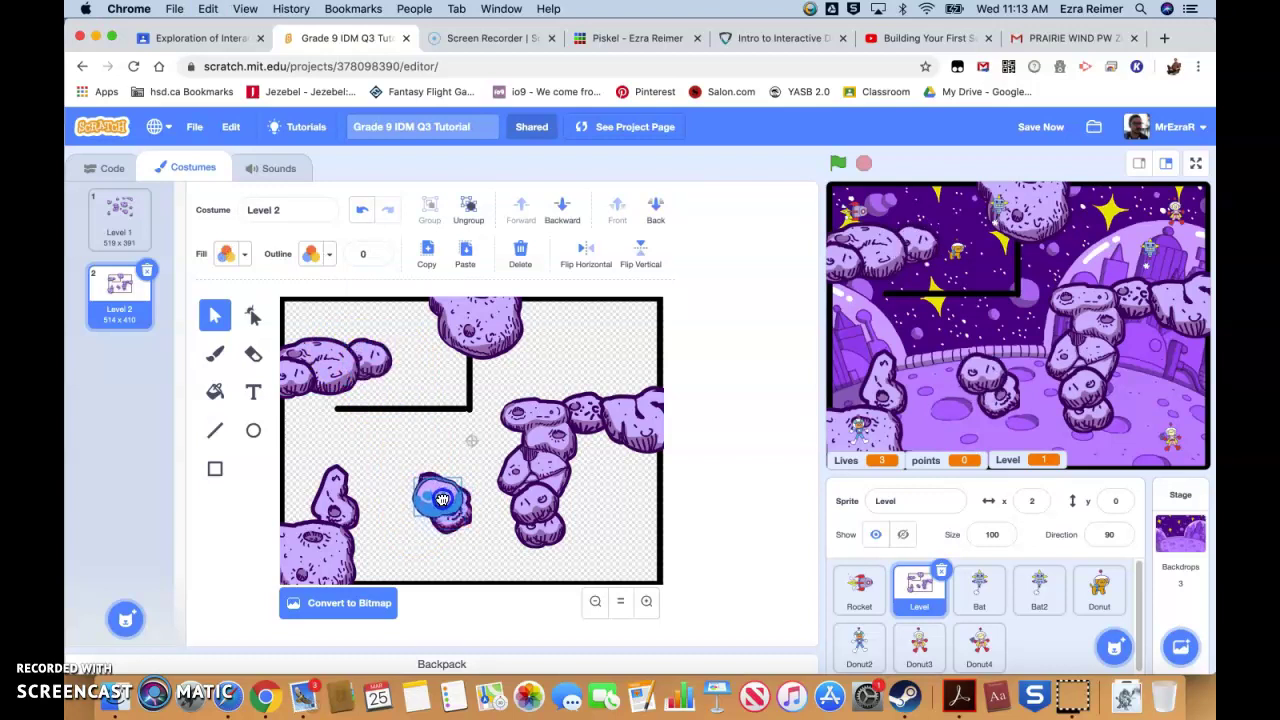
{"action": "left_click", "coordinate": [455, 458]}
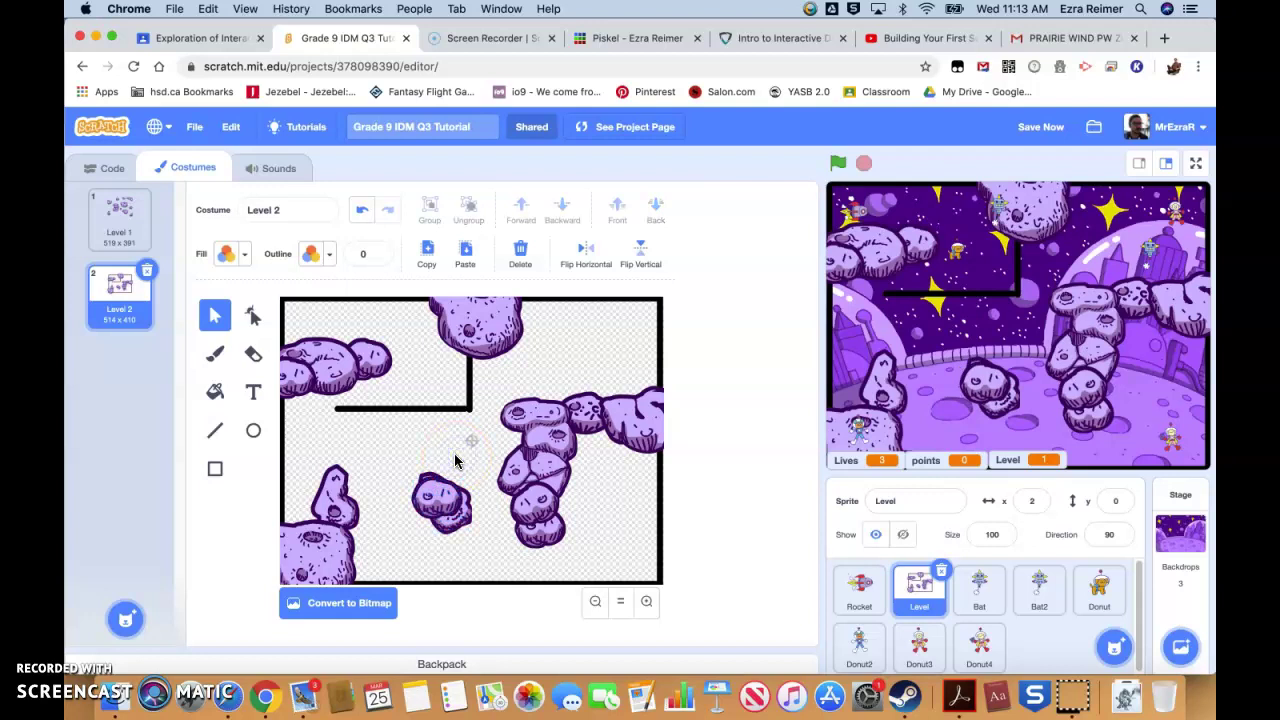
- Place another copy of the pear-shaped asteroid, rotated to lie nearly flat, over the right end of the horizontal wall
{"action": "left_click_drag", "start_coordinate": [417, 440], "coordinate": [450, 415]}
{"action": "left_click", "coordinate": [417, 423]}
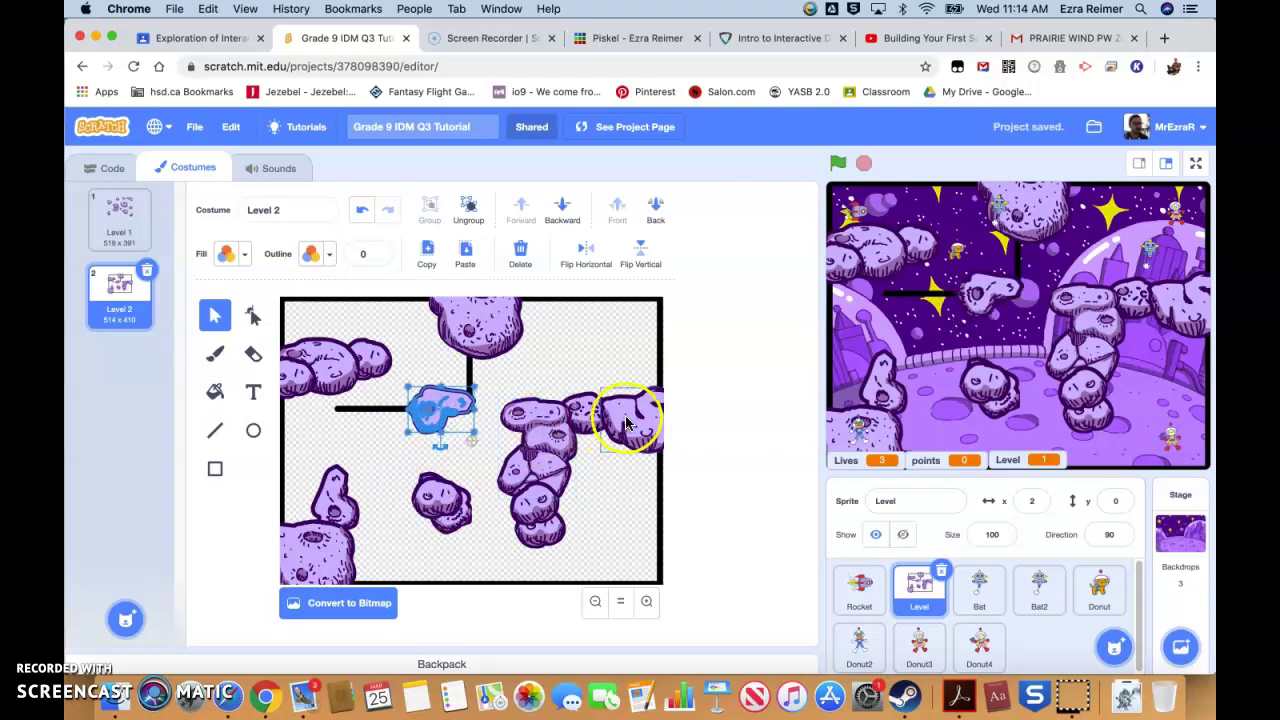
- Add copies of the small asteroid at Level 1's top edge to both ends of Level 2's flat pear-shaped asteroid, sending the right one to the back
{"action": "left_click", "coordinate": [118, 220]}
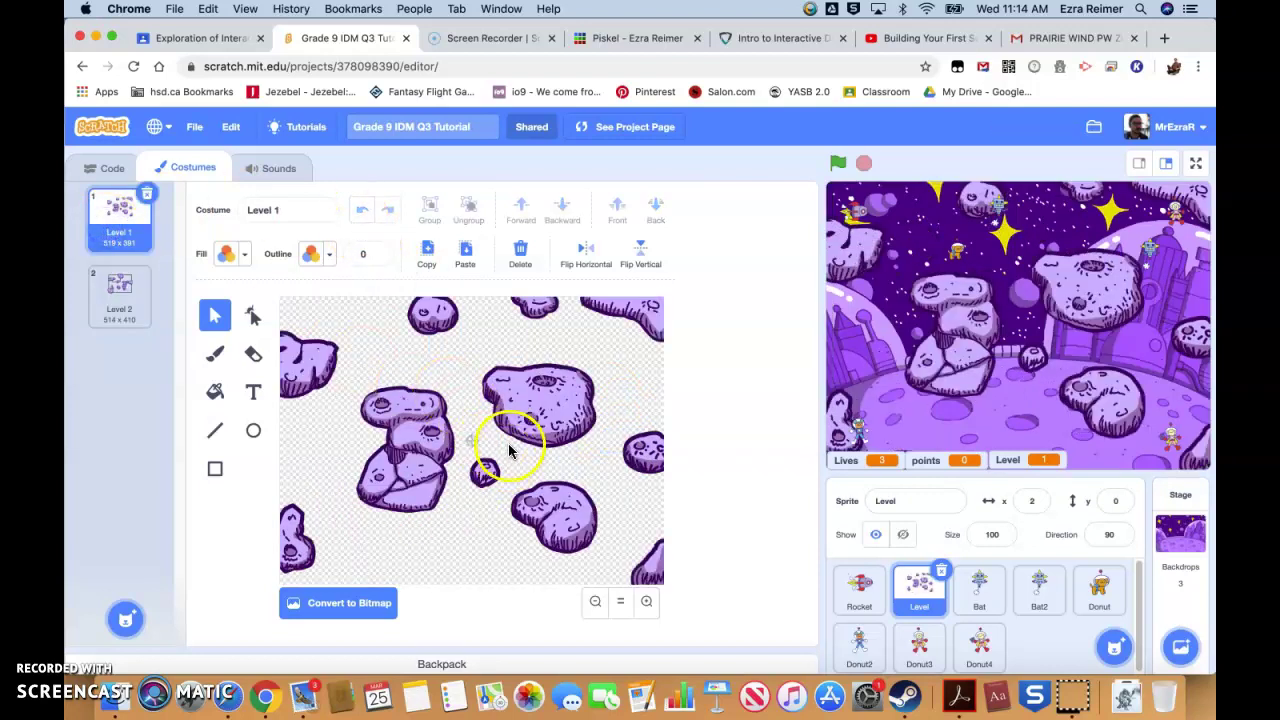
{"action": "left_click", "coordinate": [518, 305]}
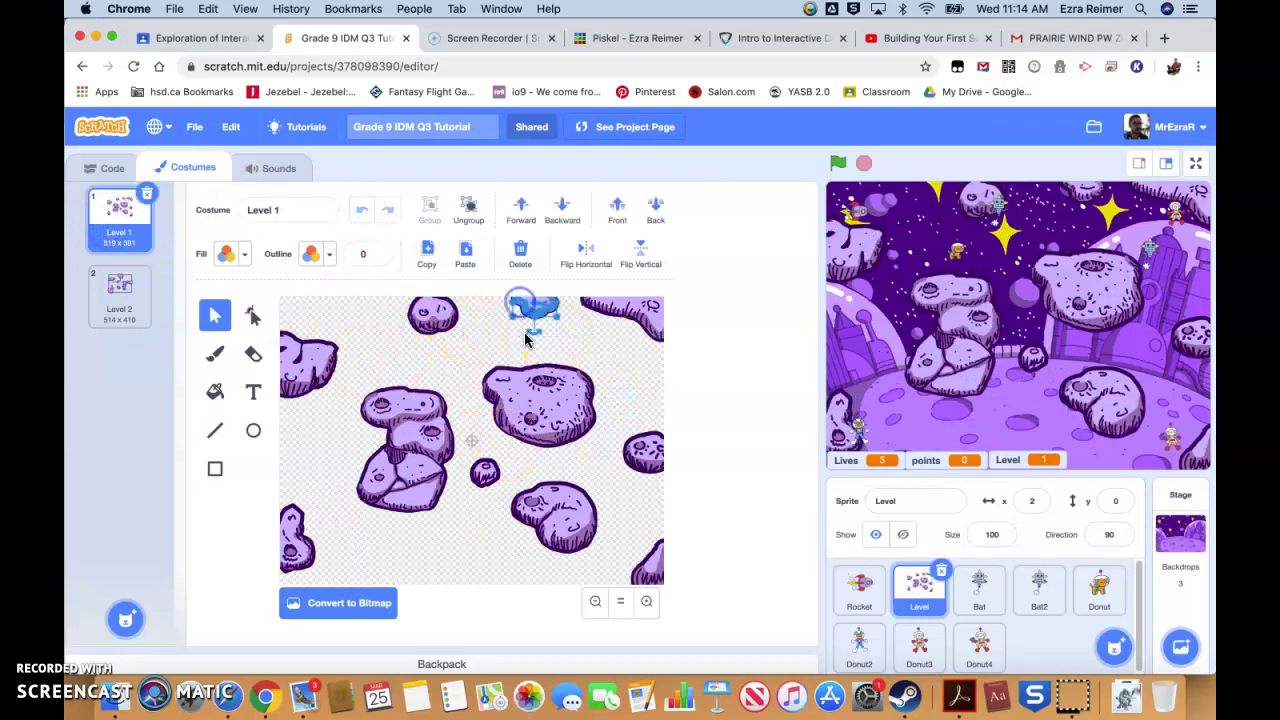
{"action": "left_click", "coordinate": [112, 292]}
{"action": "key", "text": "super+v"}
{"action": "left_click_drag", "start_coordinate": [529, 312], "coordinate": [478, 396]}
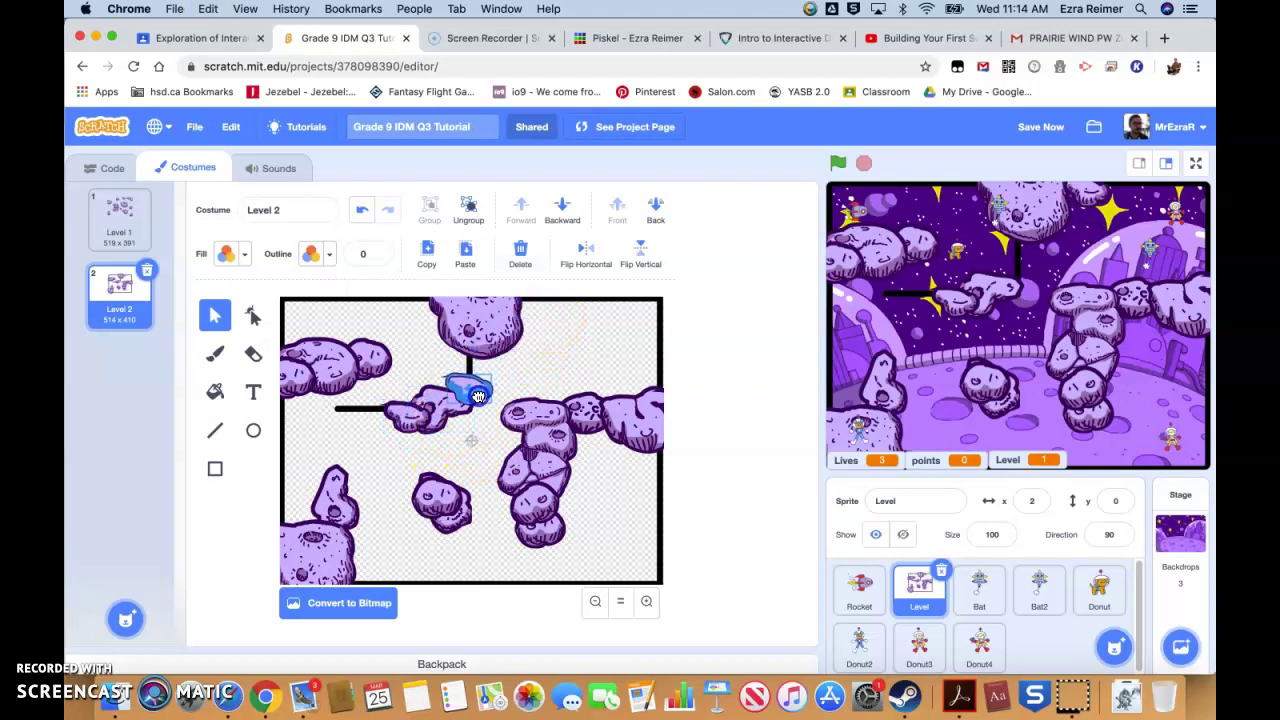
{"action": "left_click", "coordinate": [653, 210]}
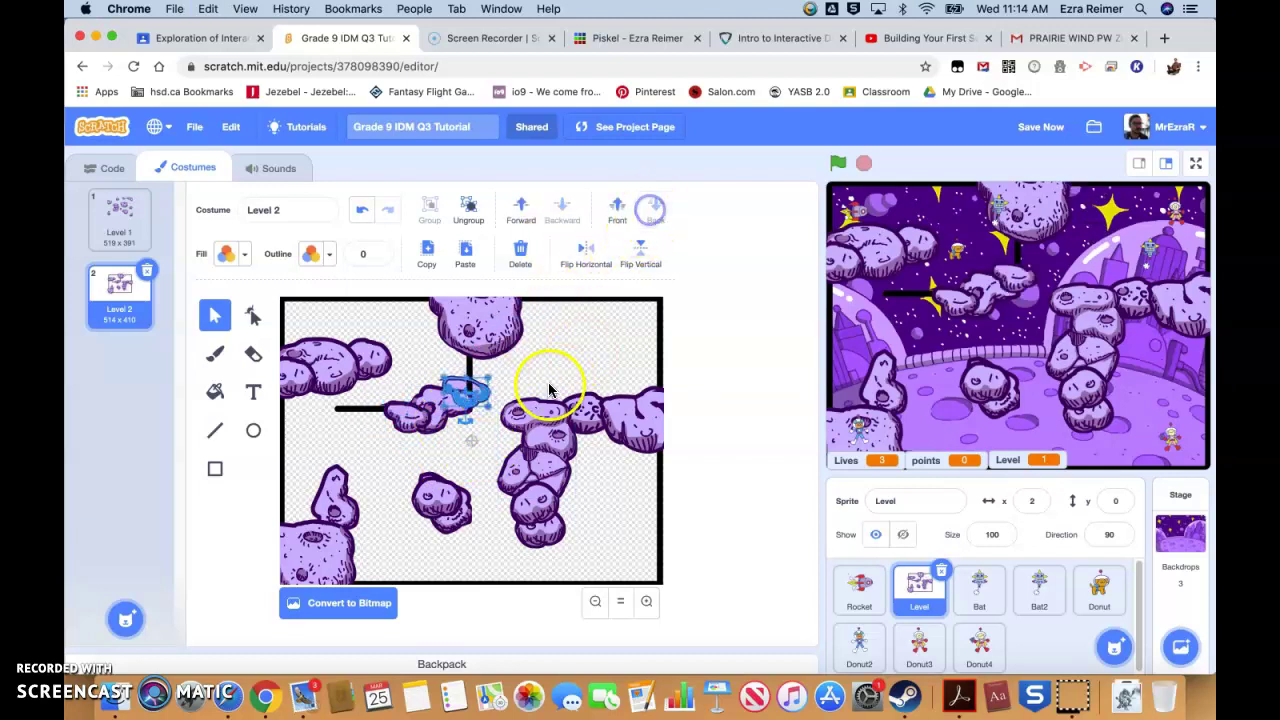
{"action": "left_click", "coordinate": [566, 351]}
- Delete the long vertical wall below the top asteroid and the horizontal wall behind the central asteroid cluster
{"action": "left_click", "coordinate": [468, 375]}
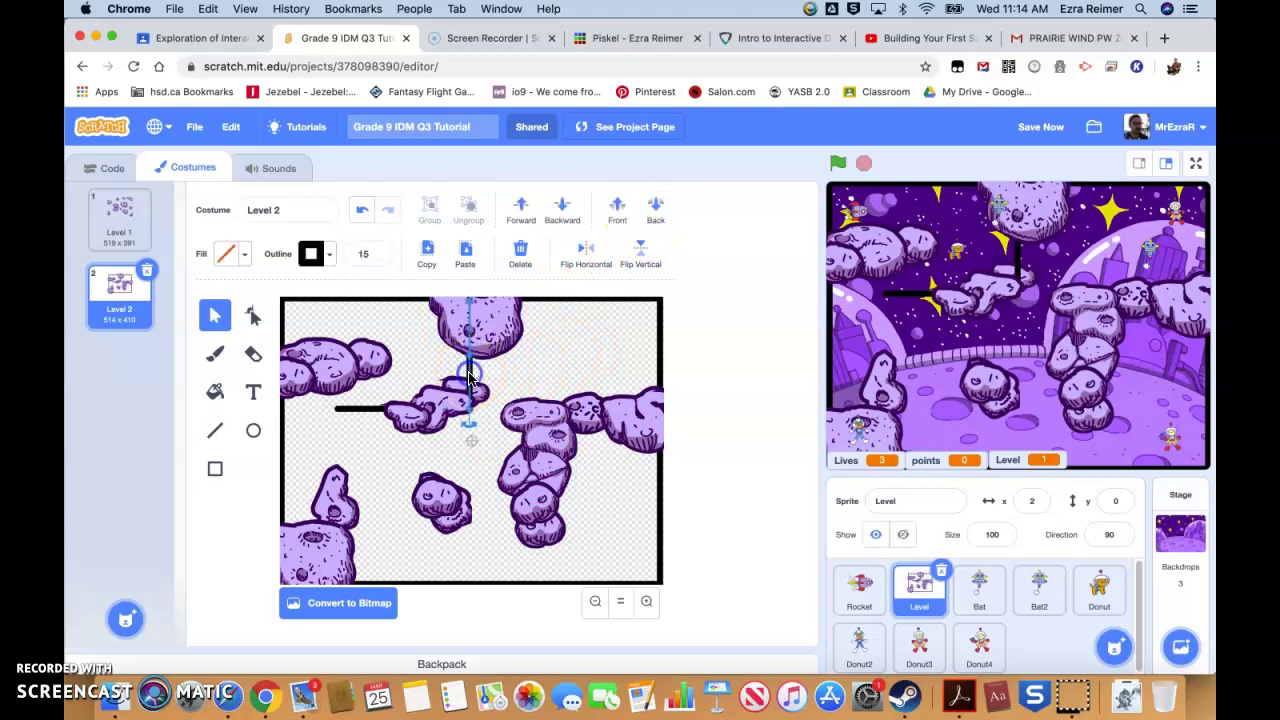
{"action": "key", "text": "Delete"}
{"action": "left_click", "coordinate": [348, 412]}
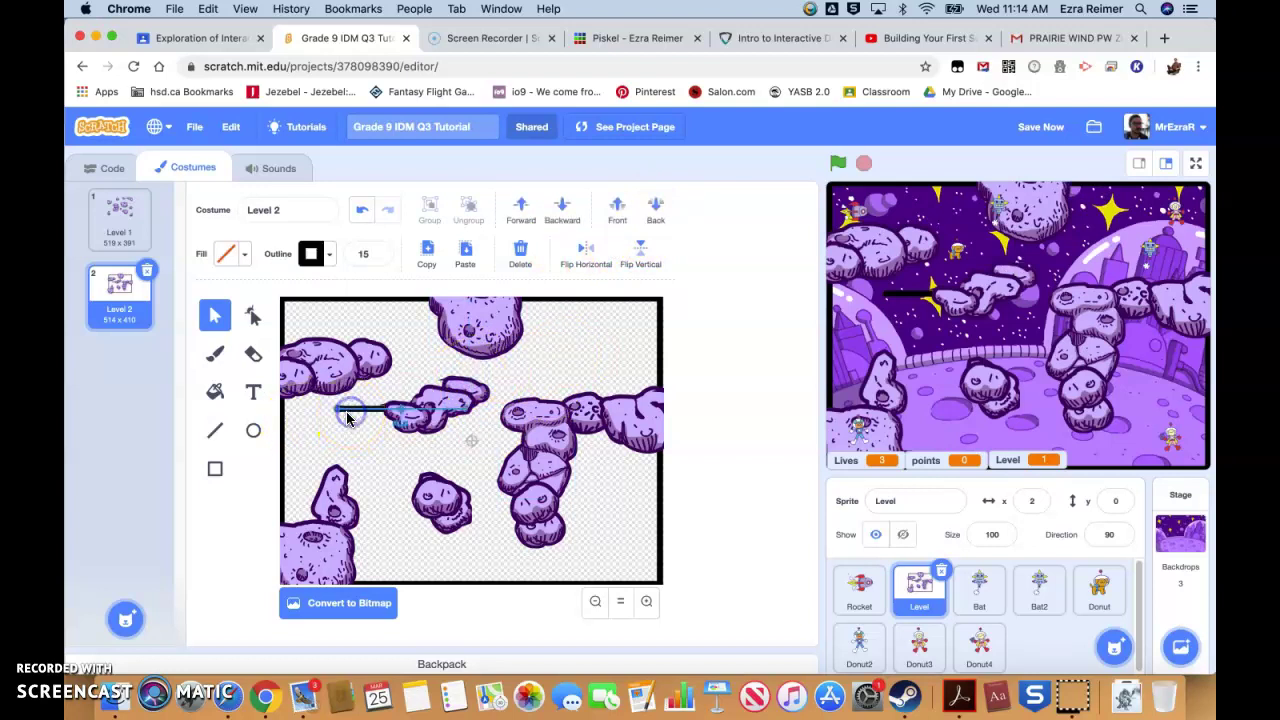
{"action": "key", "text": "Delete"}
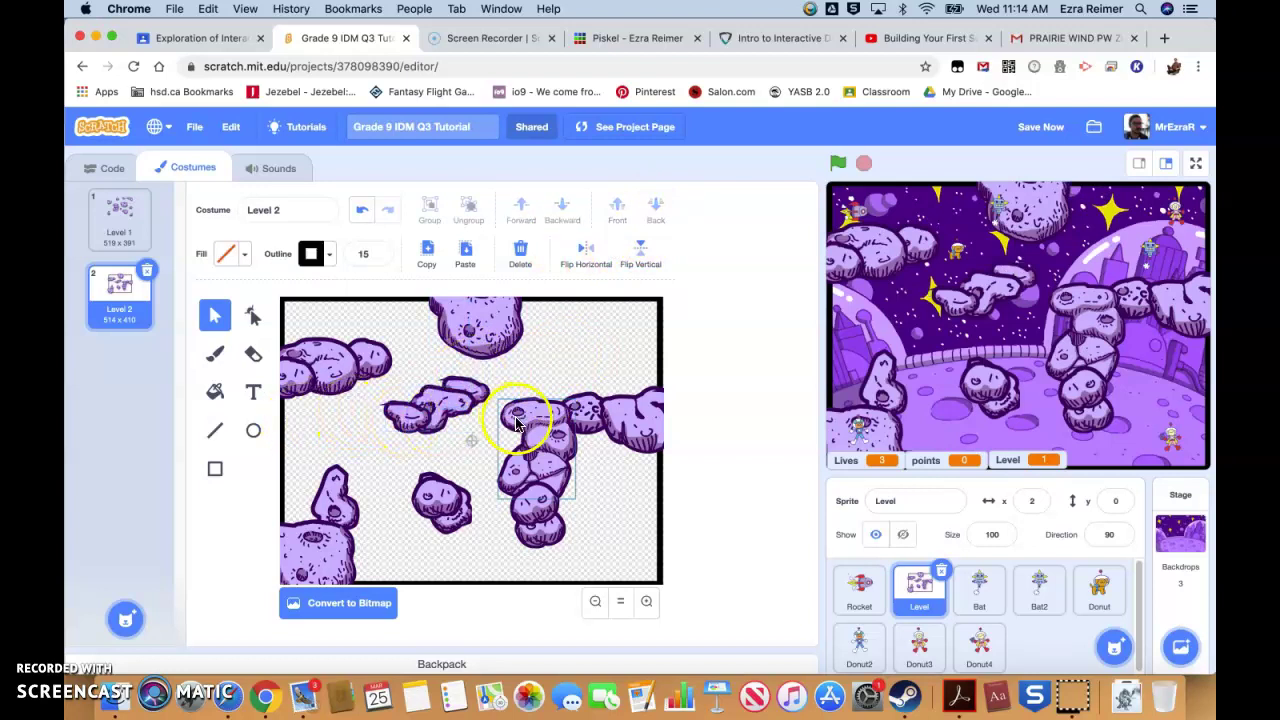
- Shift the tall stacked asteroid slightly to the right and the three-piece central cluster slightly down and to the left
{"action": "left_click_drag", "start_coordinate": [535, 425], "coordinate": [549, 426]}
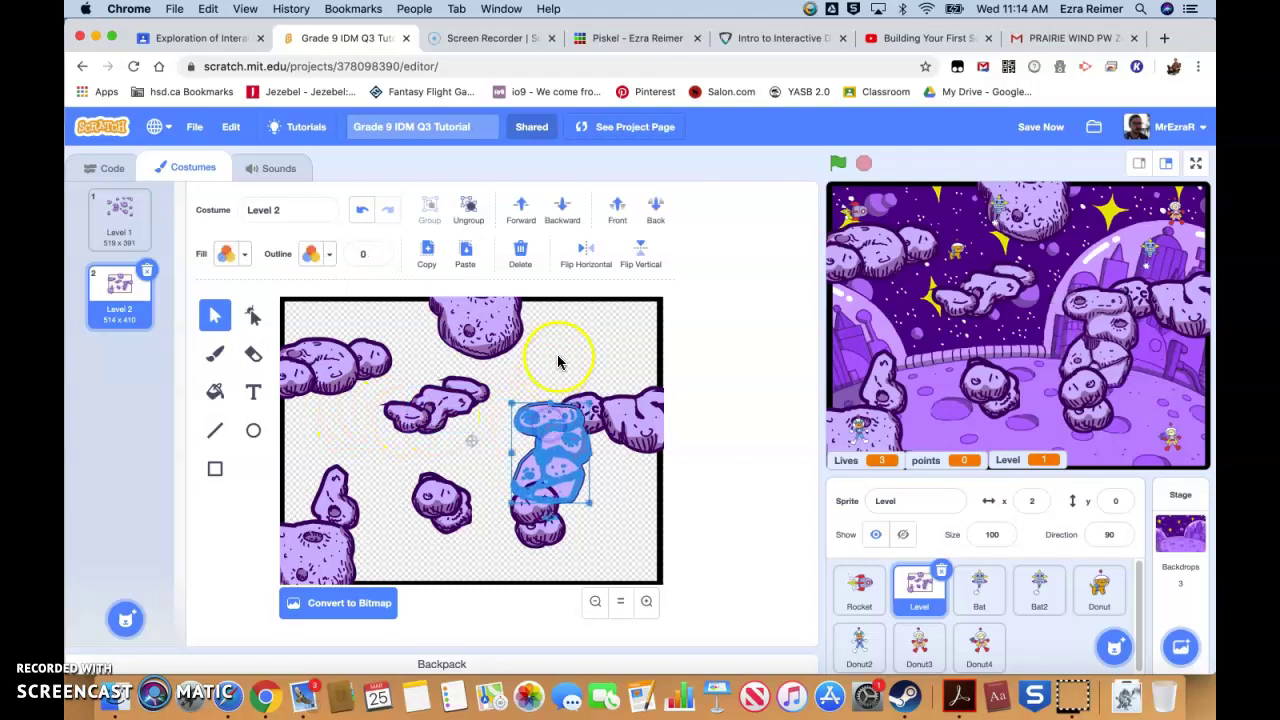
{"action": "left_click", "coordinate": [558, 358]}
{"action": "left_click", "coordinate": [430, 414]}
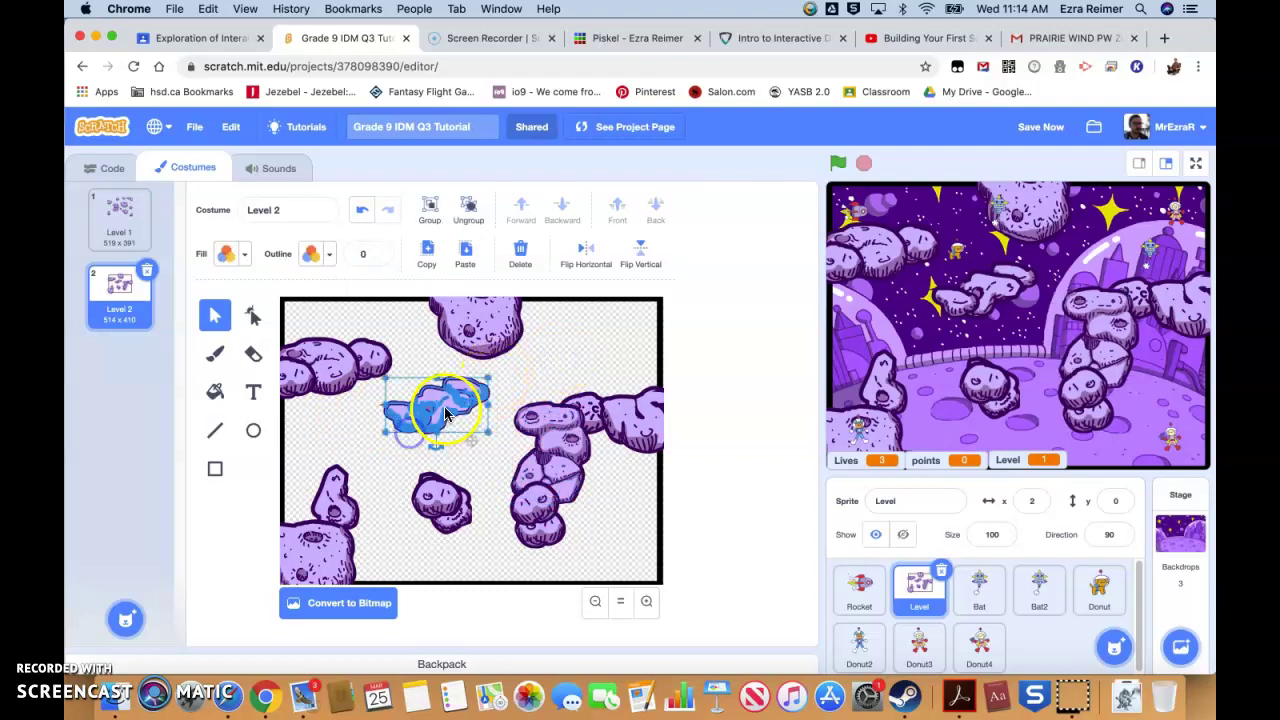
{"action": "left_click_drag", "start_coordinate": [448, 418], "coordinate": [448, 422]}
{"action": "left_click", "coordinate": [523, 363]}
- Copy the small round asteroid in the lower middle and place it between the large top asteroid and the central cluster
{"action": "left_click", "coordinate": [437, 503]}
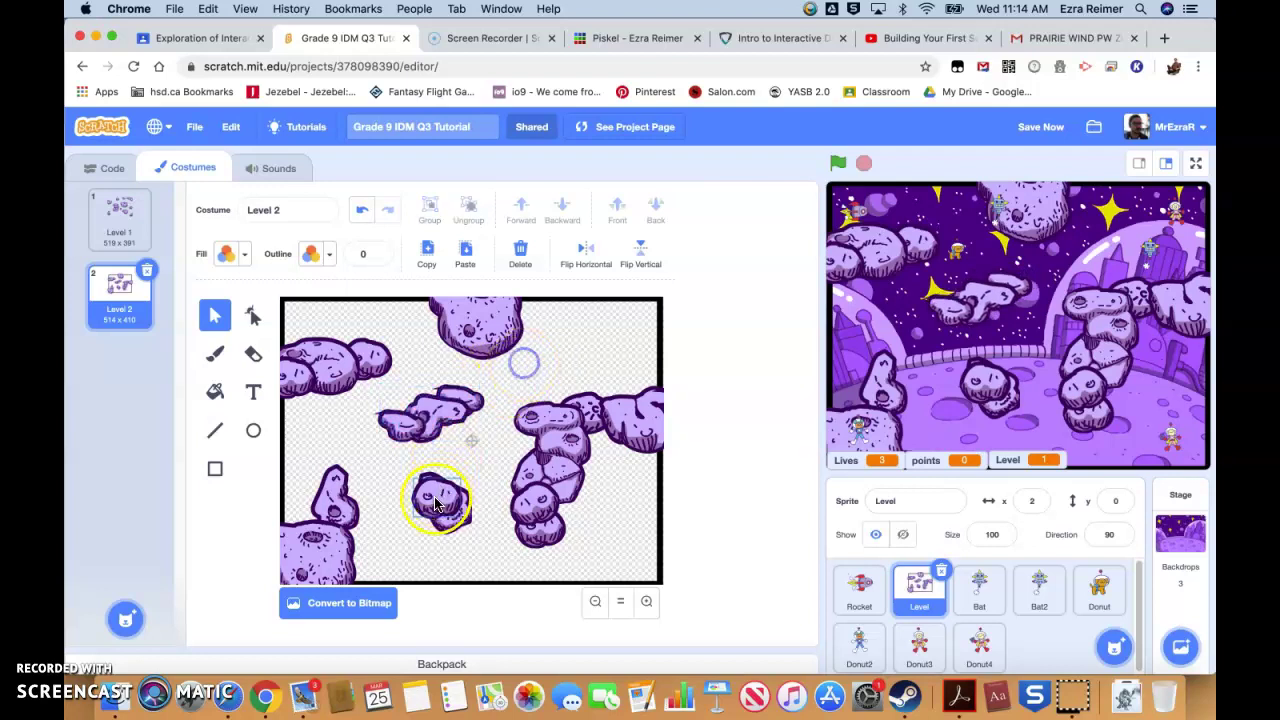
{"action": "left_click_drag", "start_coordinate": [432, 522], "coordinate": [389, 582]}
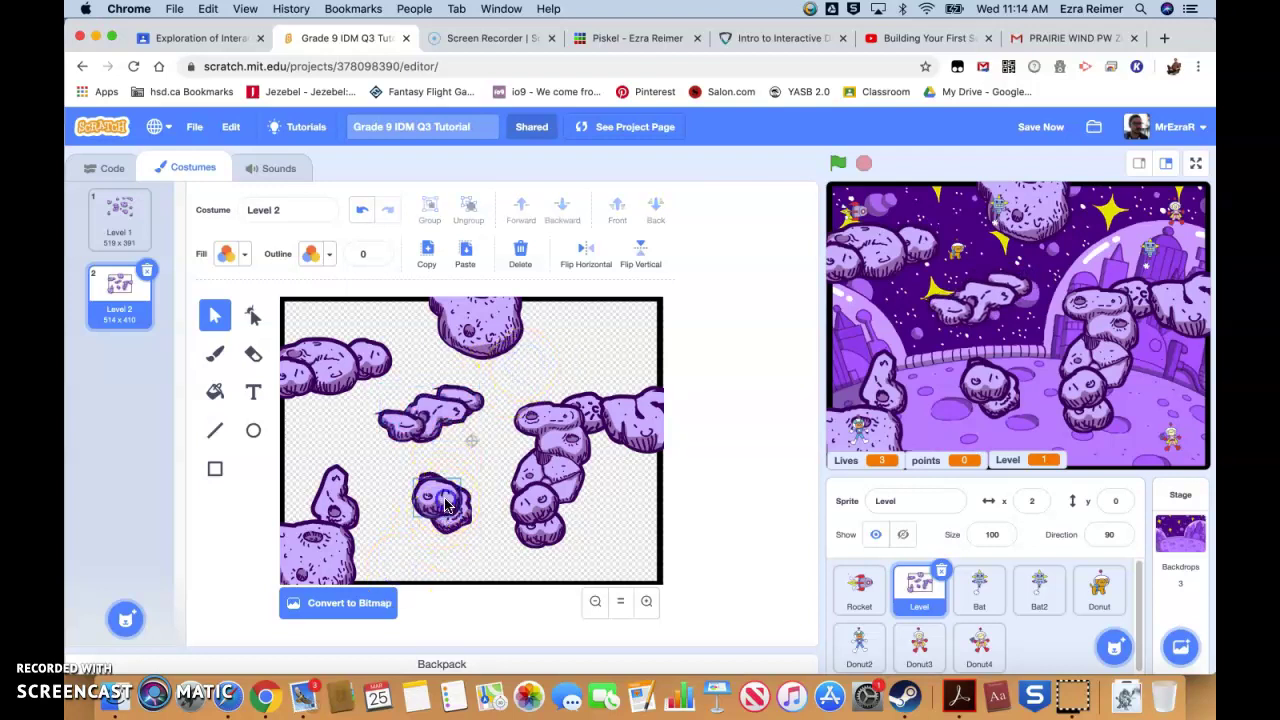
{"action": "key", "text": "super+z"}
{"action": "left_click_drag", "start_coordinate": [446, 503], "coordinate": [476, 376]}
{"action": "left_click", "coordinate": [534, 369]}
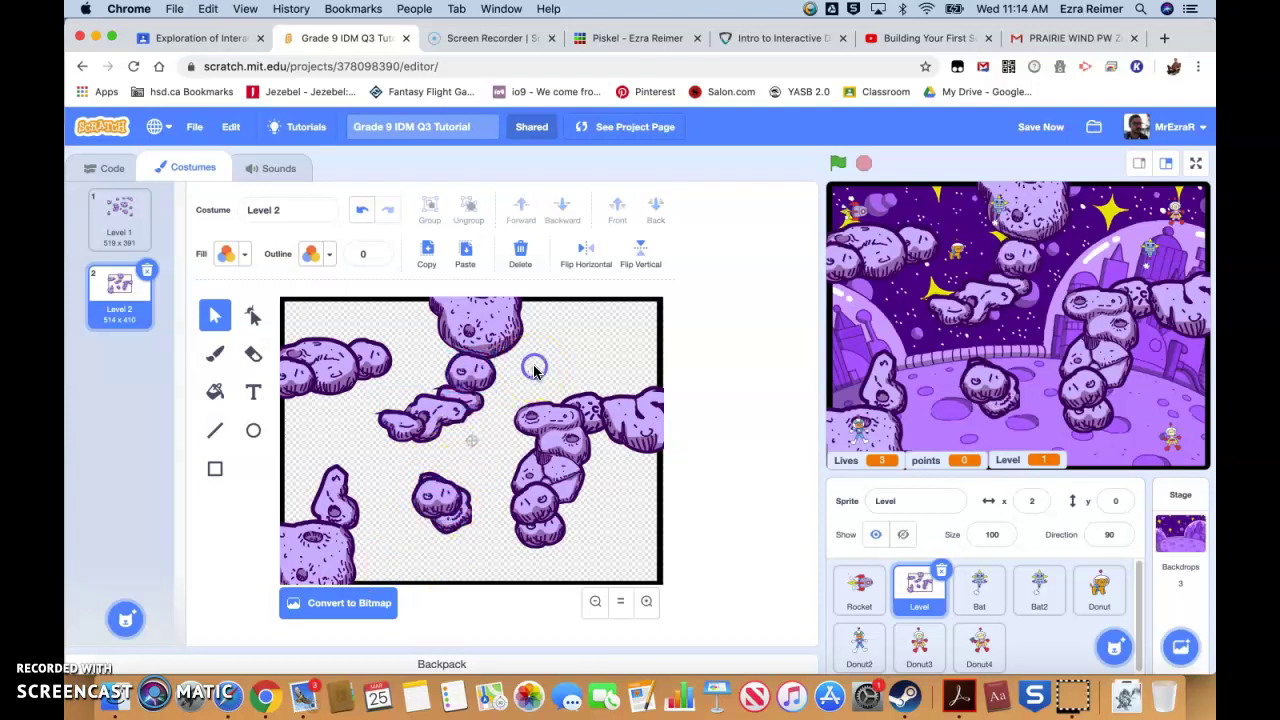
- Place another small asteroid copy partly off the canvas's upper-right corner and delete the black rectangular border
{"action": "left_click", "coordinate": [366, 400]}
{"action": "left_click", "coordinate": [418, 473]}
{"action": "left_click_drag", "start_coordinate": [418, 473], "coordinate": [643, 316]}
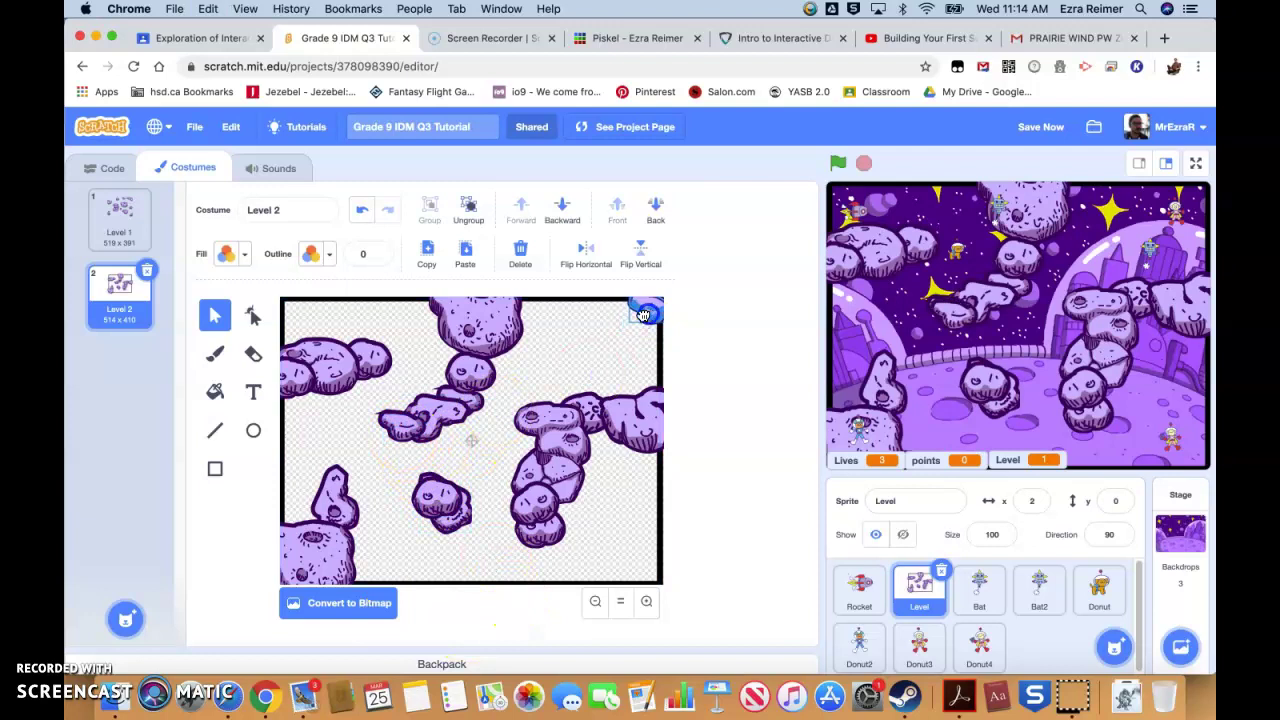
{"action": "left_click", "coordinate": [592, 306]}
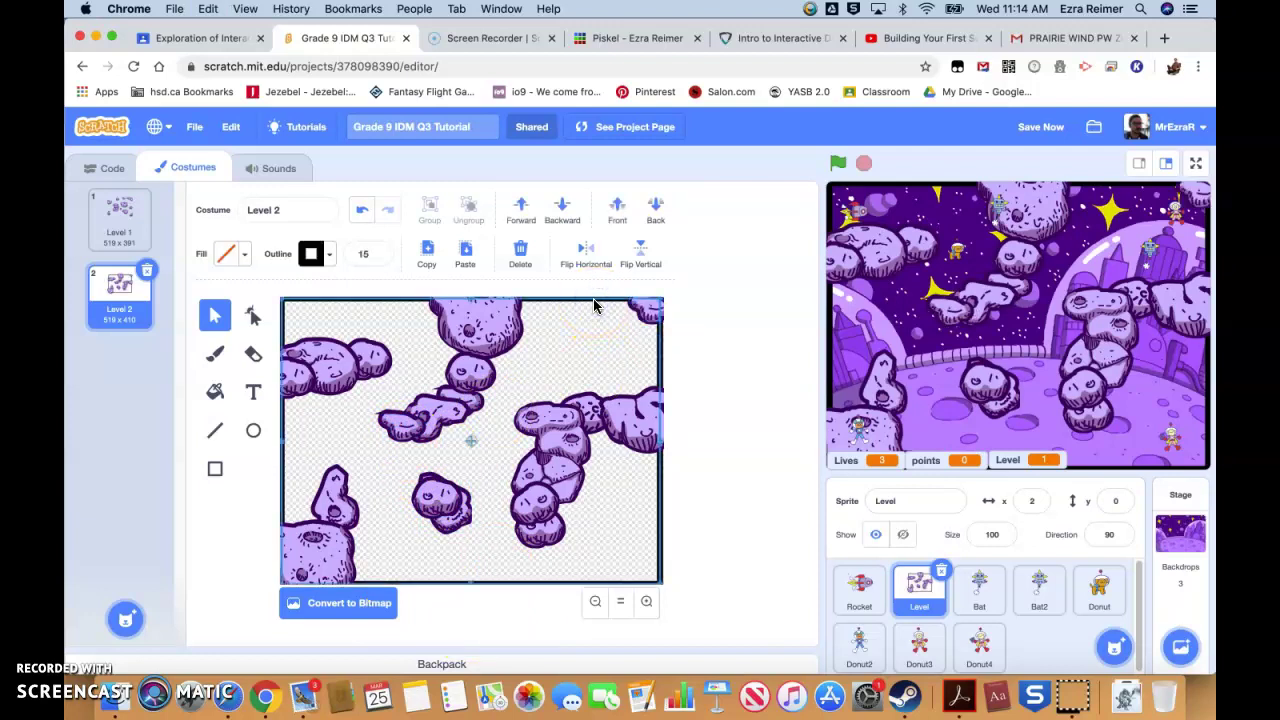
{"action": "key", "text": "Delete"}
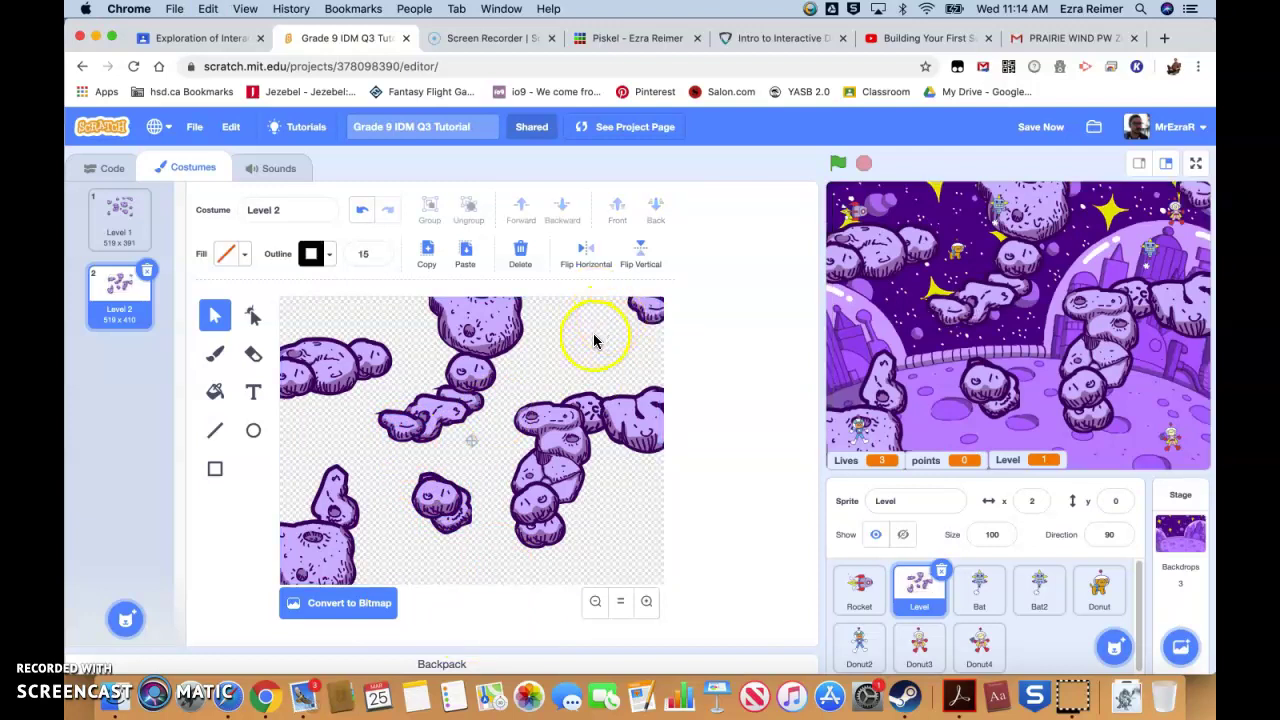
- Place a copy of the tall stacked asteroid mostly below the canvas, beside the large asteroid in the lower-left corner
{"action": "left_click", "coordinate": [580, 470]}
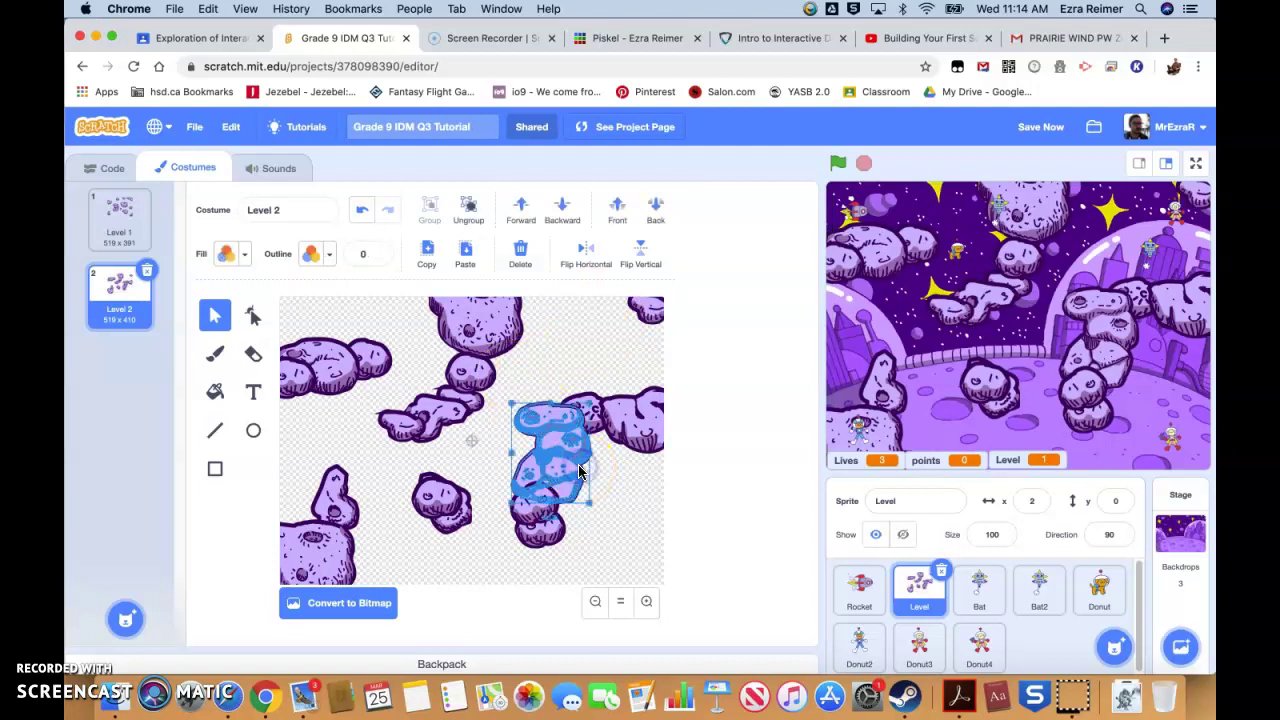
{"action": "left_click_drag", "start_coordinate": [580, 470], "coordinate": [370, 611]}
{"action": "left_click", "coordinate": [427, 554]}
{"action": "left_click_drag", "start_coordinate": [382, 560], "coordinate": [386, 590]}
{"action": "left_click", "coordinate": [427, 543]}
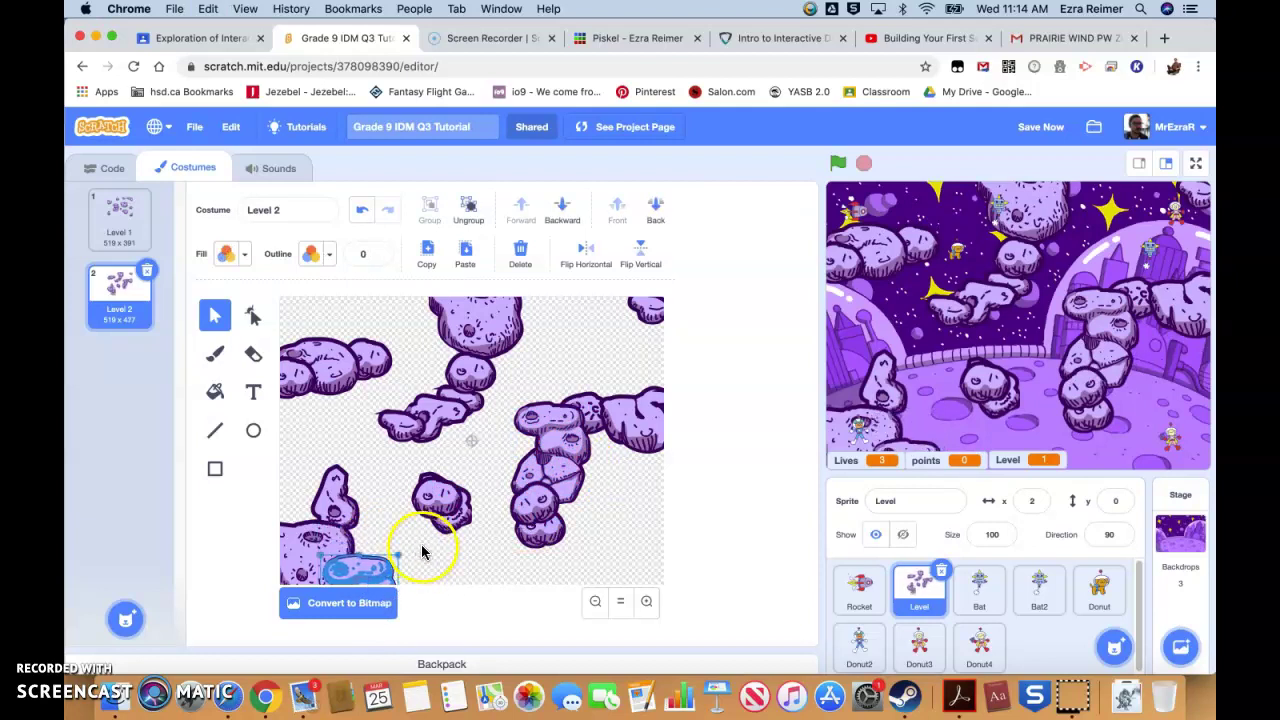
- Place another copy of the tall stacked asteroid partly off the canvas's lower-right corner and flip it horizontally
{"action": "key", "text": "super+z"}
{"action": "left_click_drag", "start_coordinate": [560, 448], "coordinate": [654, 574]}
{"action": "left_click", "coordinate": [620, 489]}
{"action": "left_click", "coordinate": [645, 548]}
{"action": "left_click", "coordinate": [588, 254]}
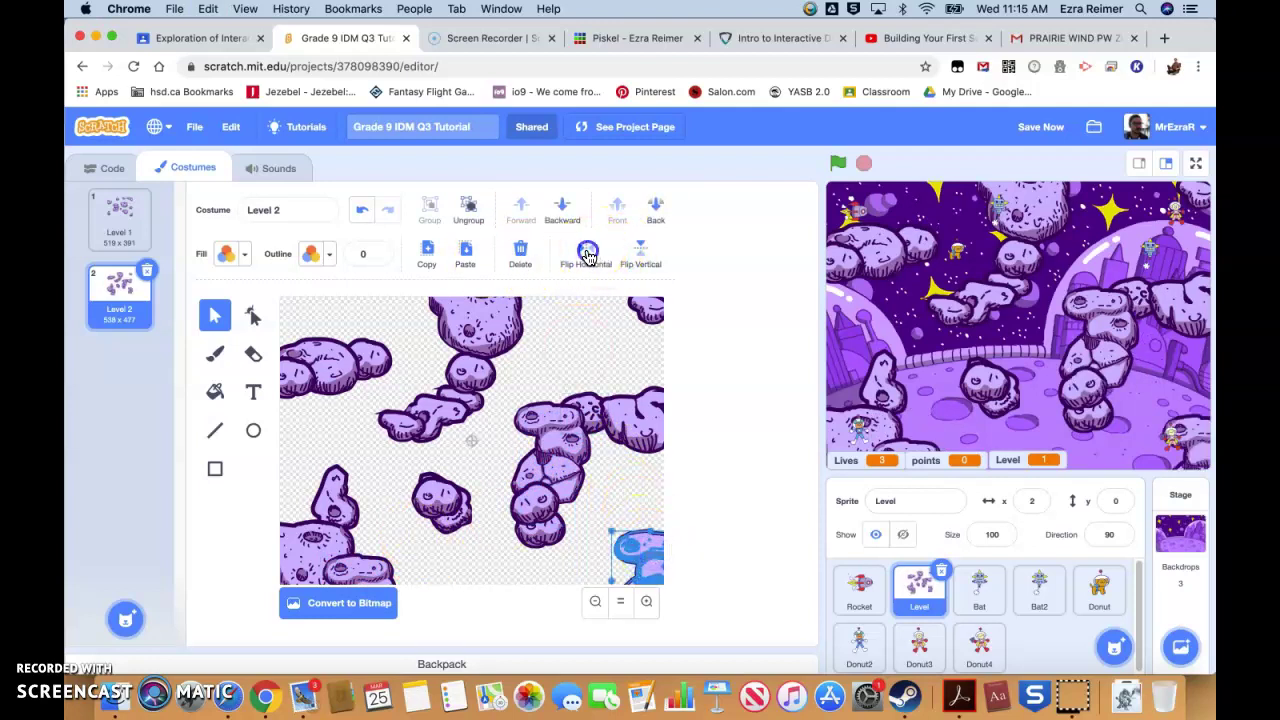
{"action": "left_click", "coordinate": [634, 496]}
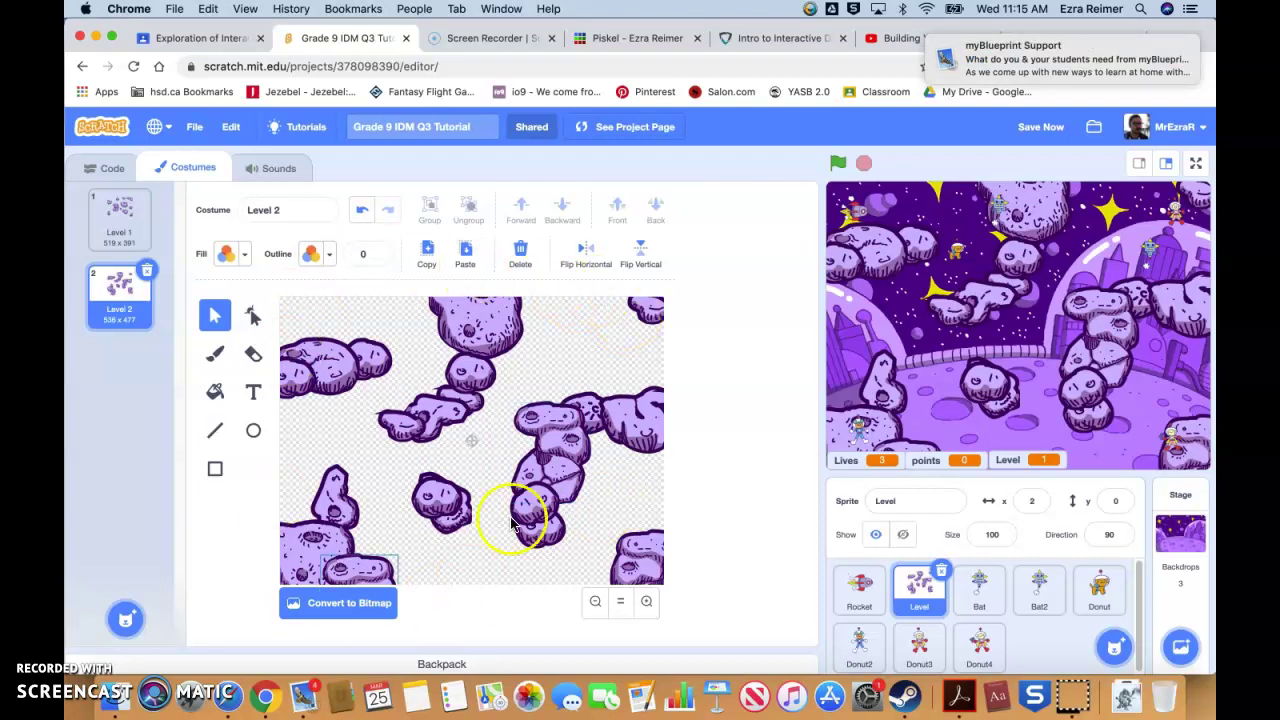
- Group the two overlapping asteroids in the lower middle and move the group slightly down
{"action": "left_click", "coordinate": [416, 524]}
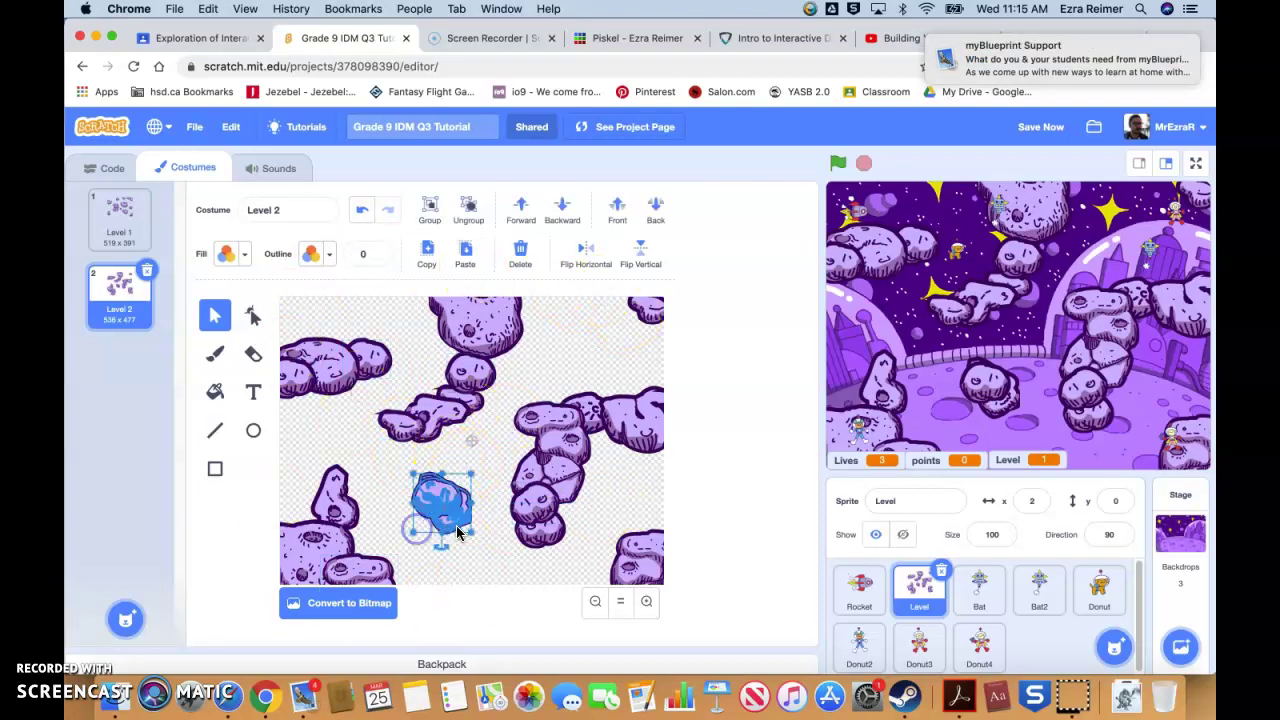
{"action": "left_click", "coordinate": [432, 208]}
{"action": "left_click_drag", "start_coordinate": [442, 493], "coordinate": [444, 502]}
{"action": "left_click", "coordinate": [466, 449]}
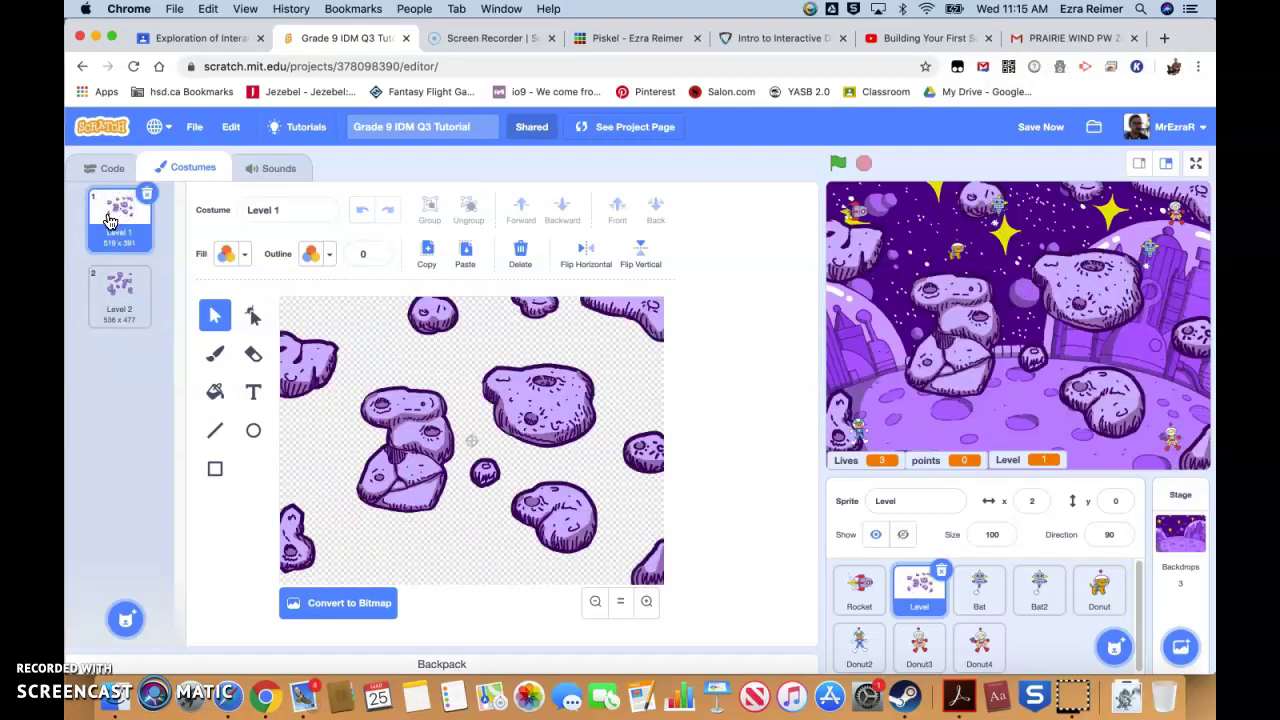
- Return to the Level 2 costume and bring up the choices for adding a new sprite
{"action": "left_click", "coordinate": [119, 288]}
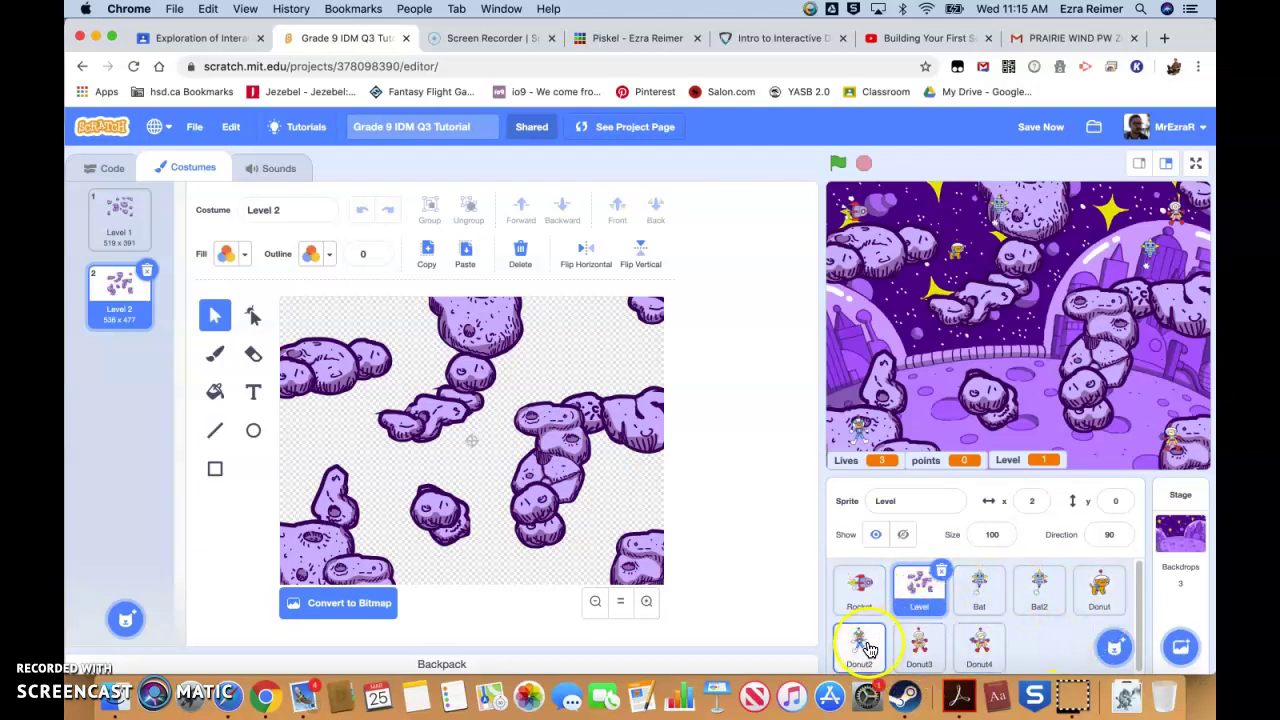
{"action": "mouse_move", "coordinate": [1114, 645]}
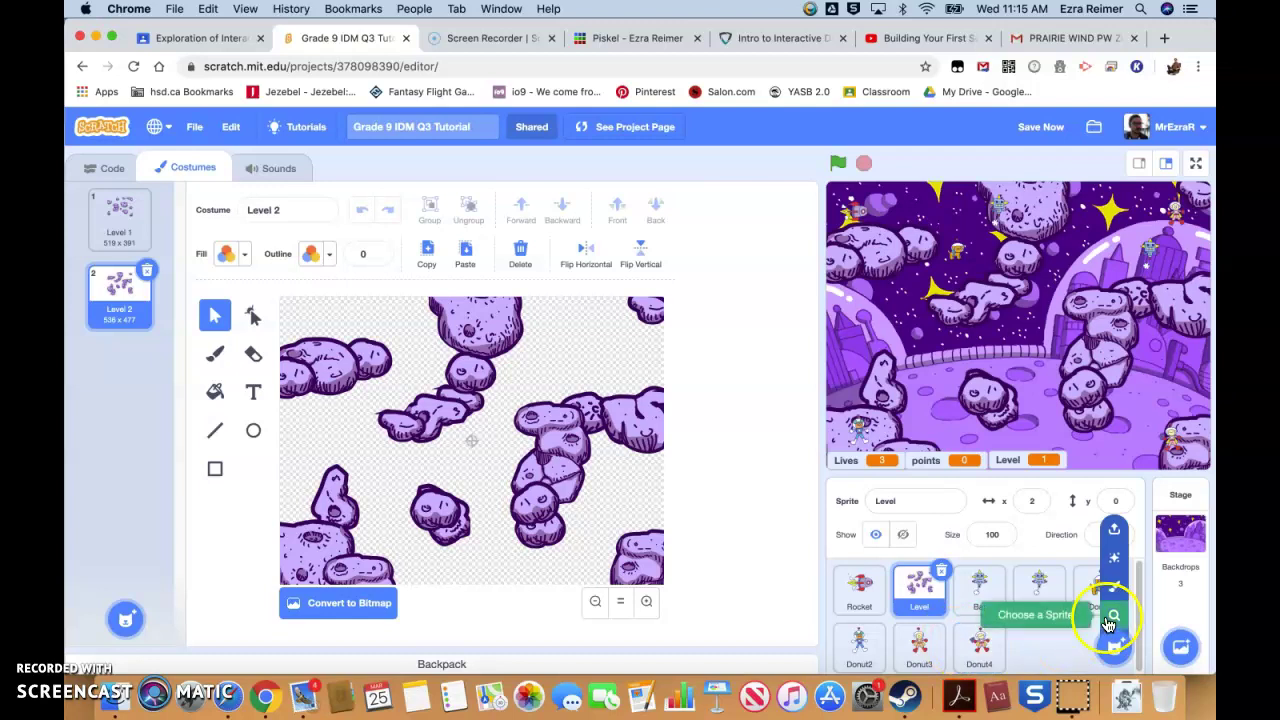